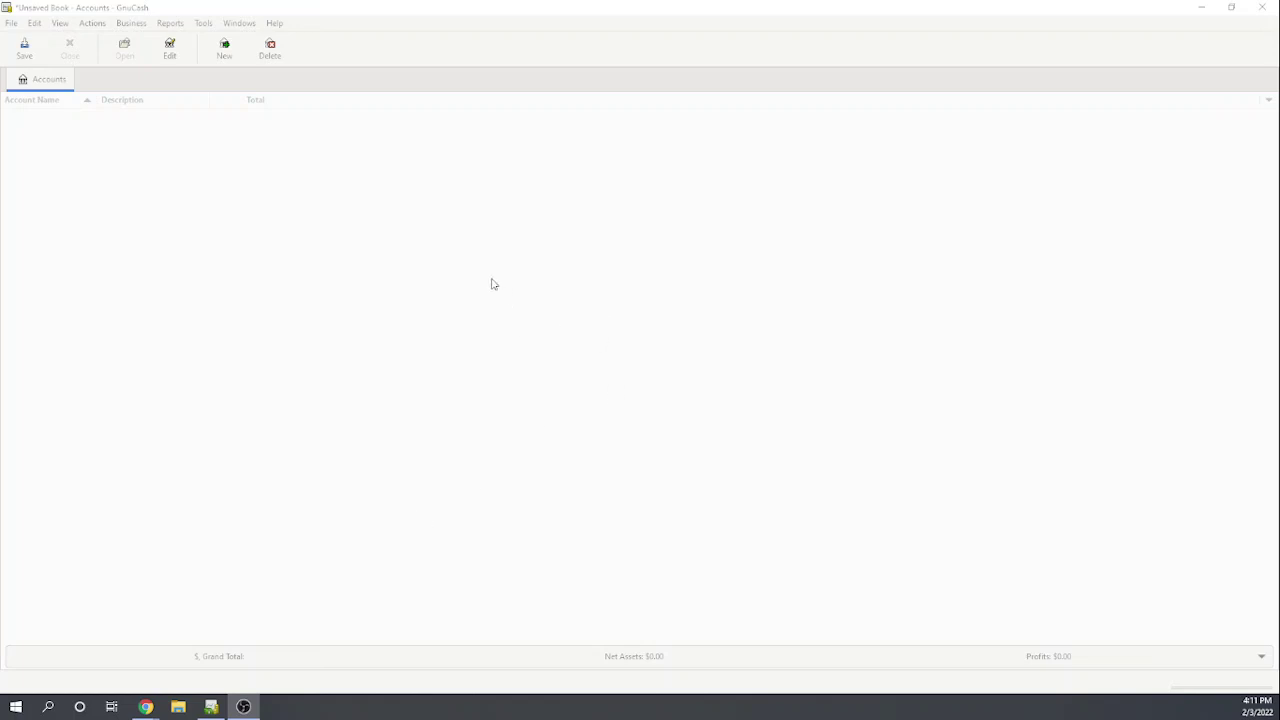
Check GnuCash's version information in Help > About, then dismiss it.
{"action": "left_click", "coordinate": [276, 22]}
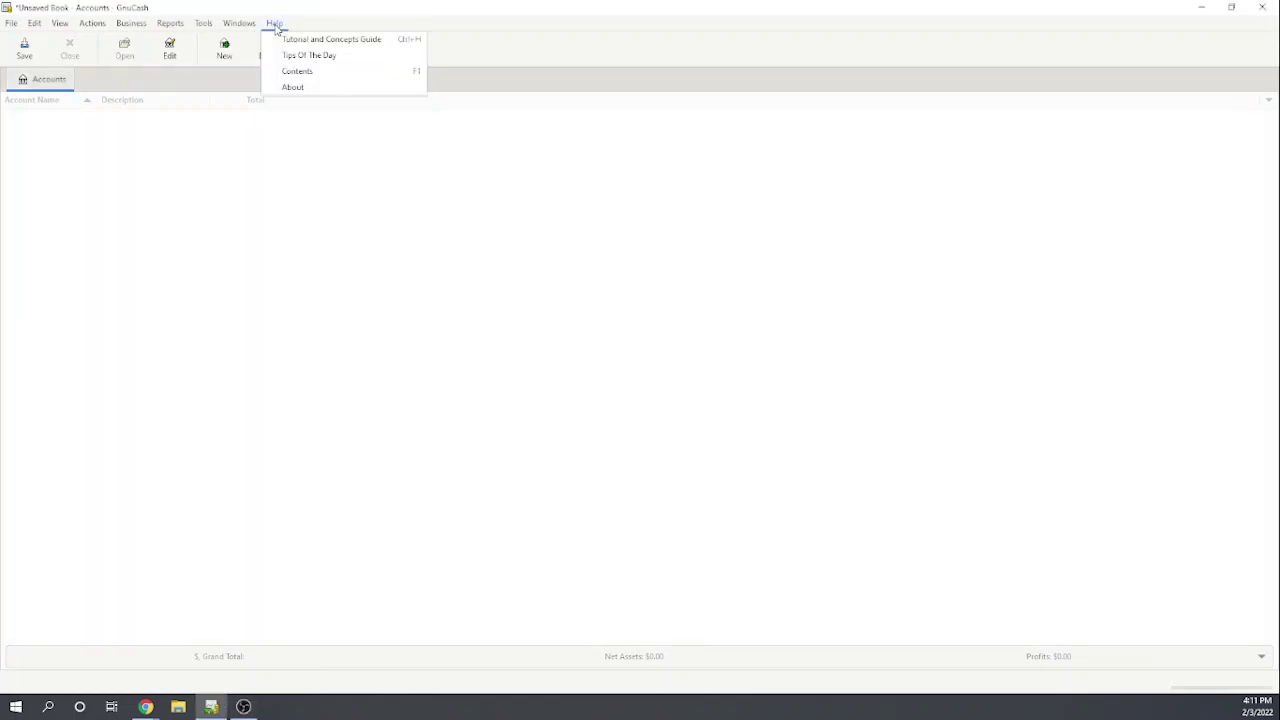
{"action": "left_click", "coordinate": [293, 88]}
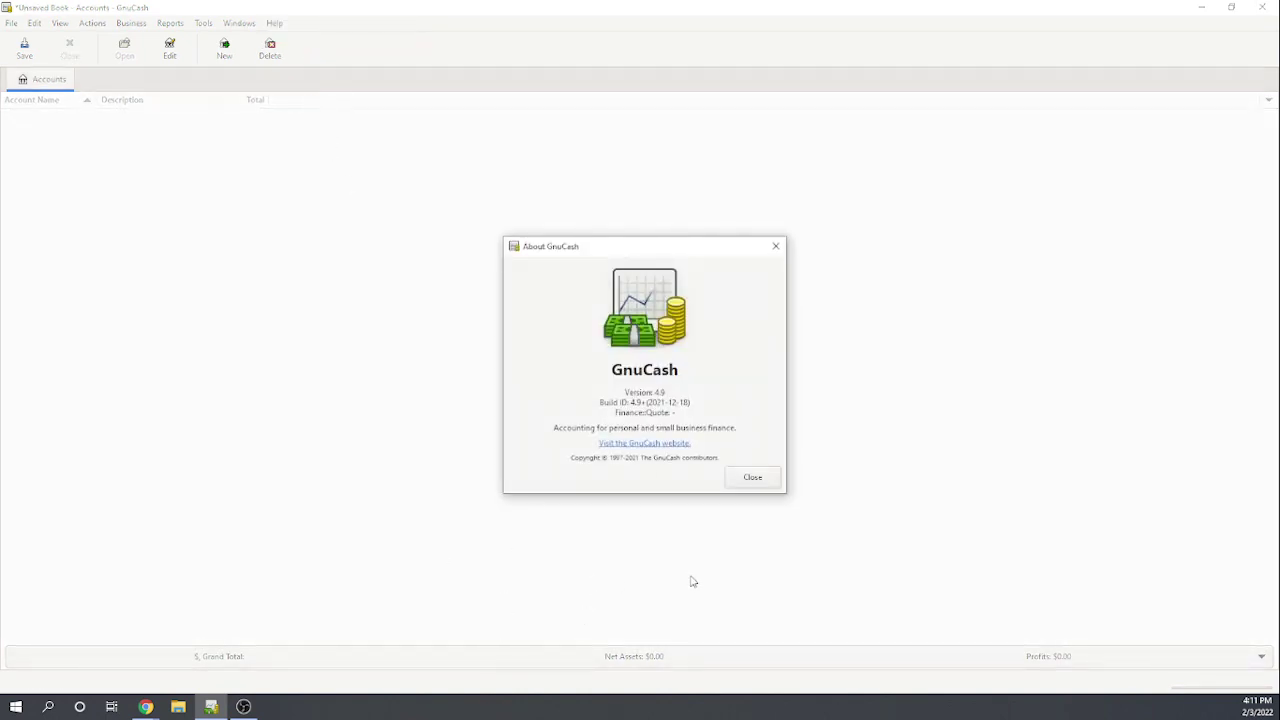
{"action": "left_click", "coordinate": [776, 249]}
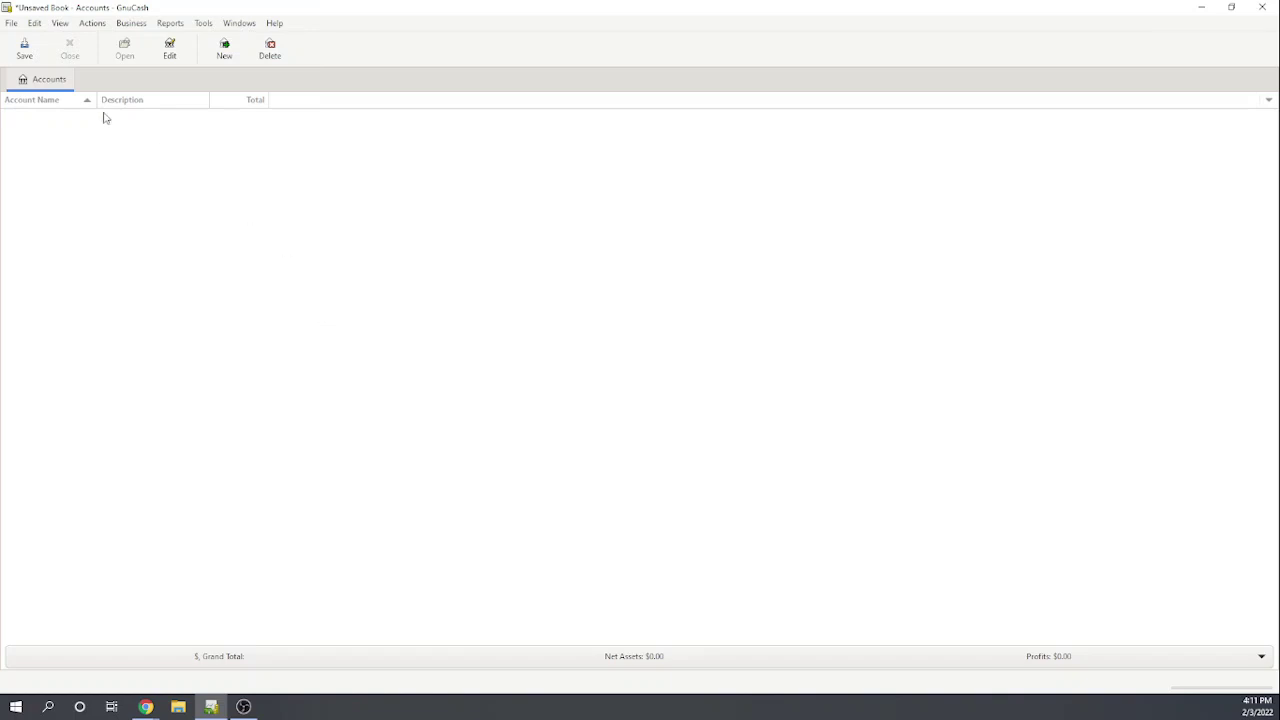
Enter 'Fit HVAC and Plumbing, Inc.' as the Company Name in the book's Business options.
{"action": "left_click", "coordinate": [10, 28]}
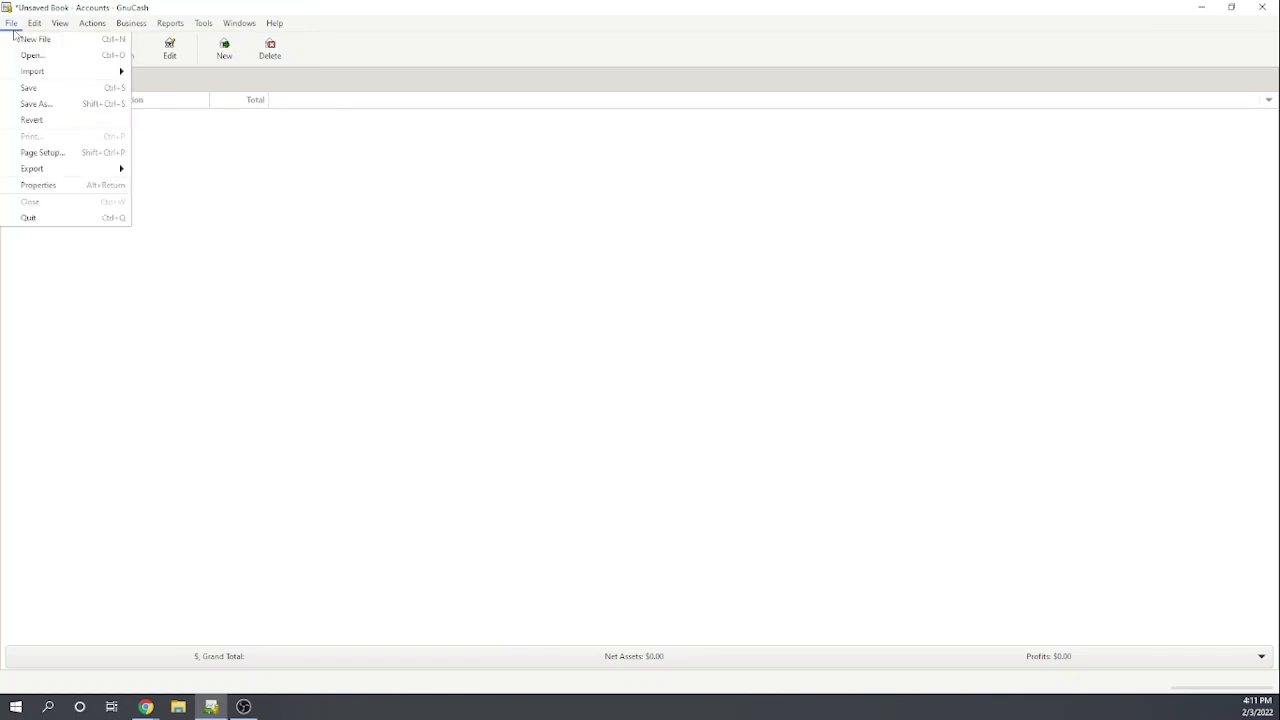
{"action": "mouse_move", "coordinate": [40, 32]}
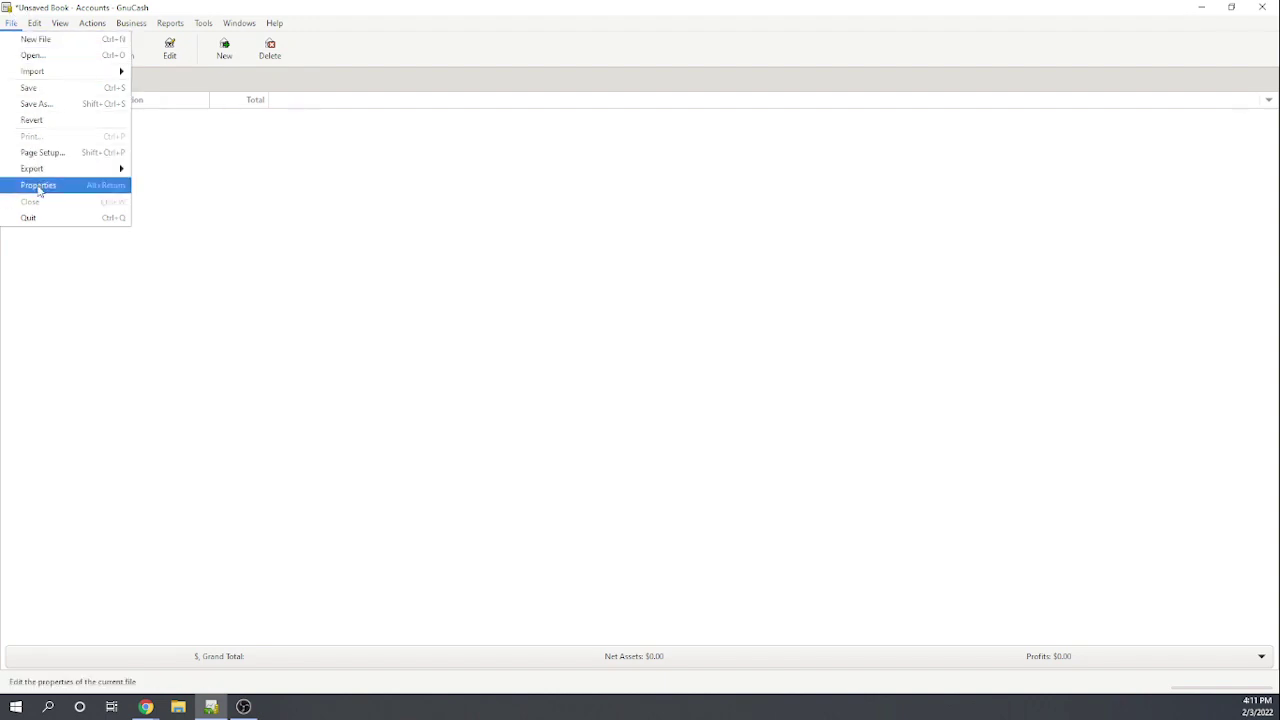
{"action": "left_click", "coordinate": [38, 186]}
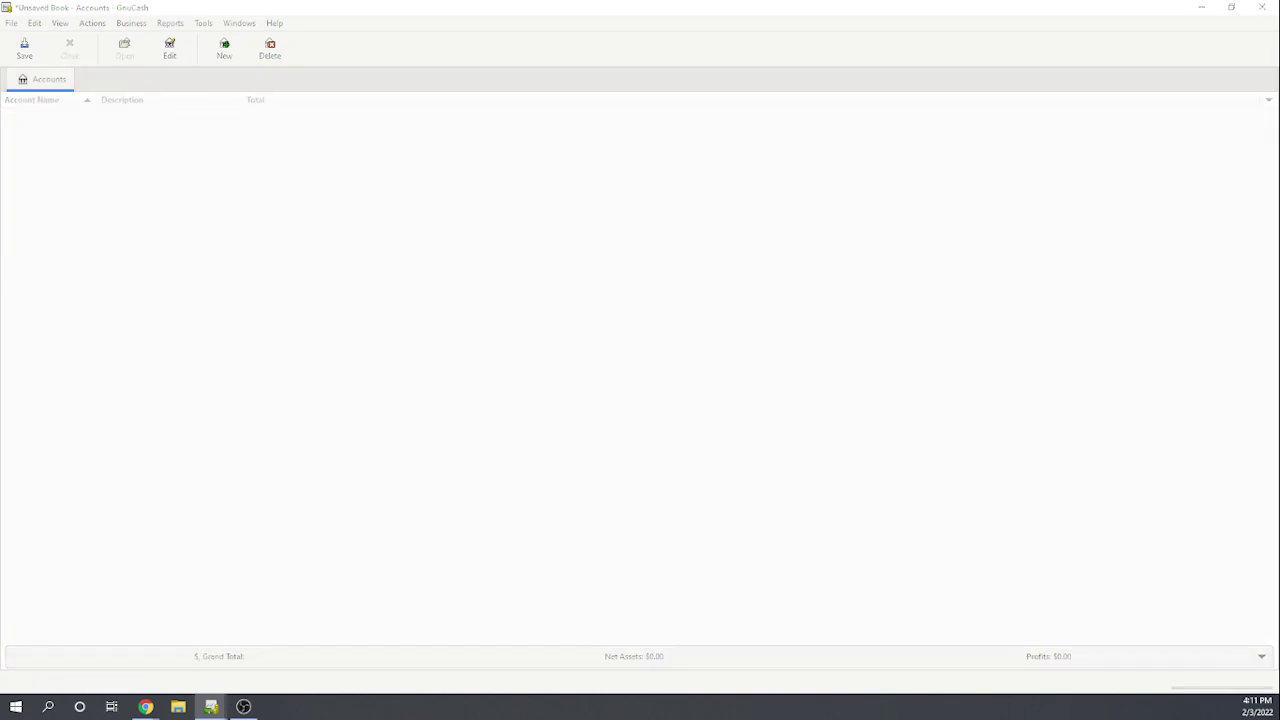
{"action": "left_click_drag", "start_coordinate": [417, 214], "coordinate": [562, 122]}
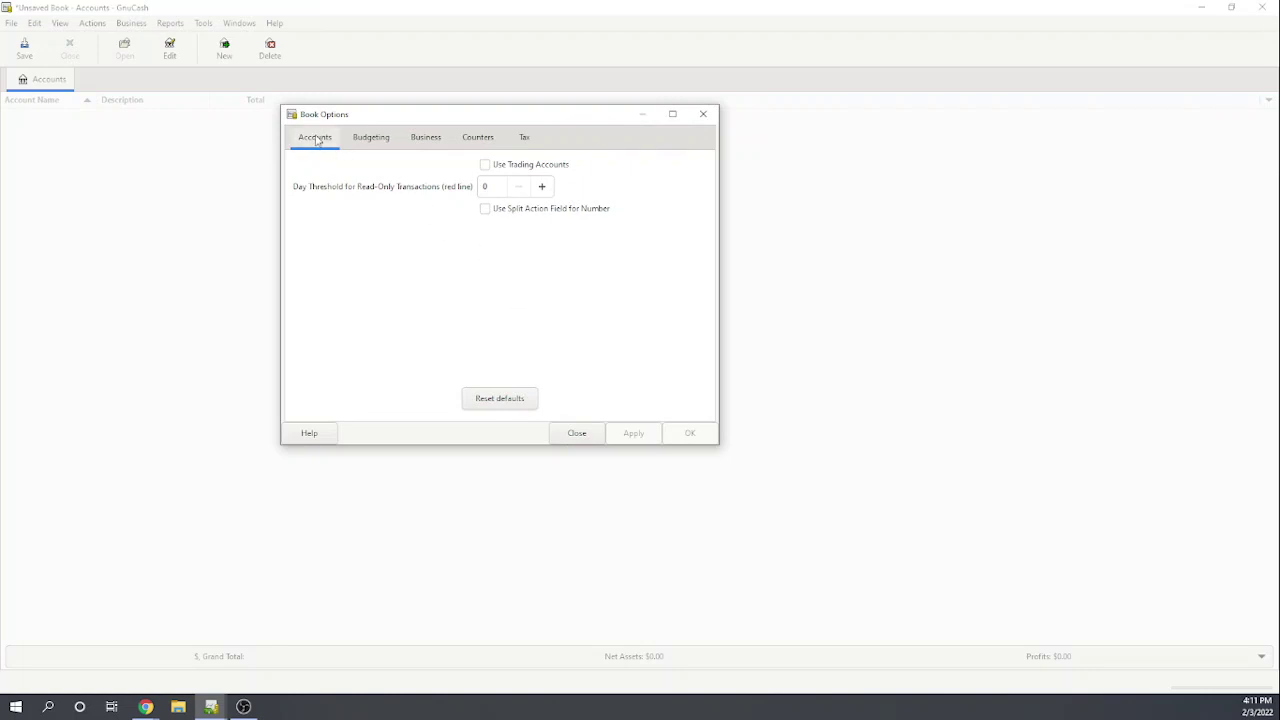
{"action": "left_click", "coordinate": [370, 141]}
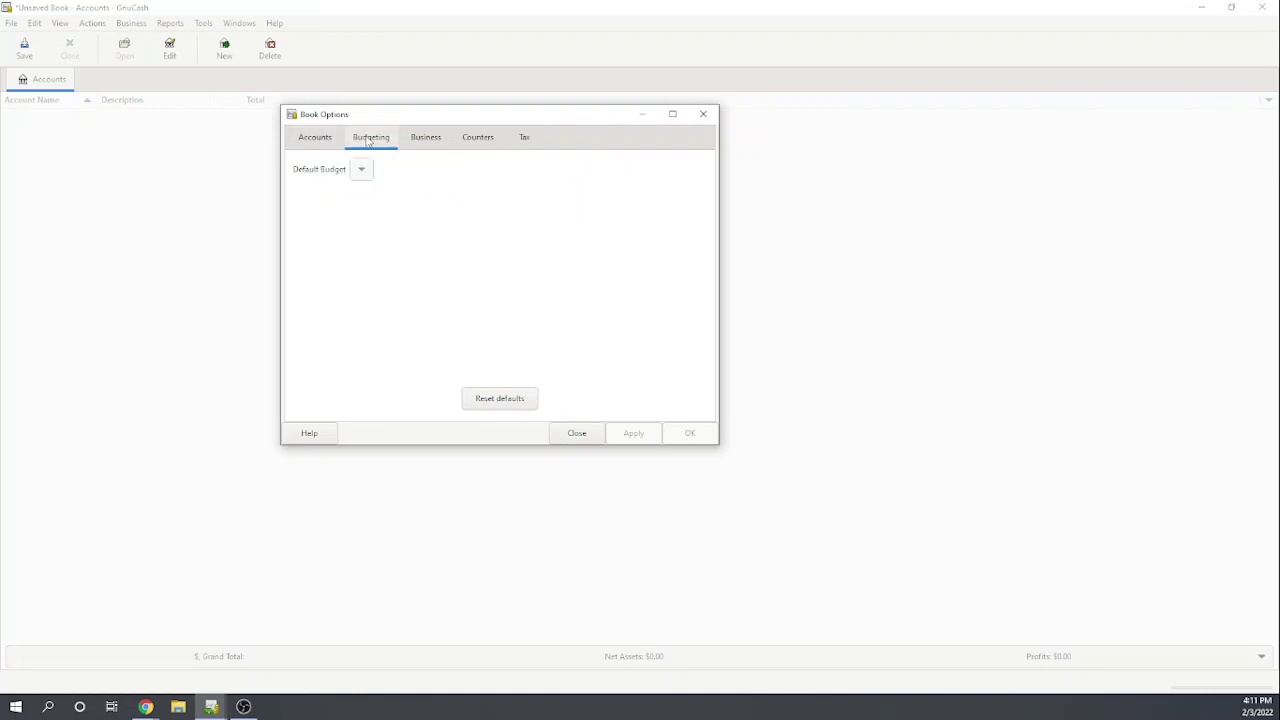
{"action": "left_click", "coordinate": [425, 143]}
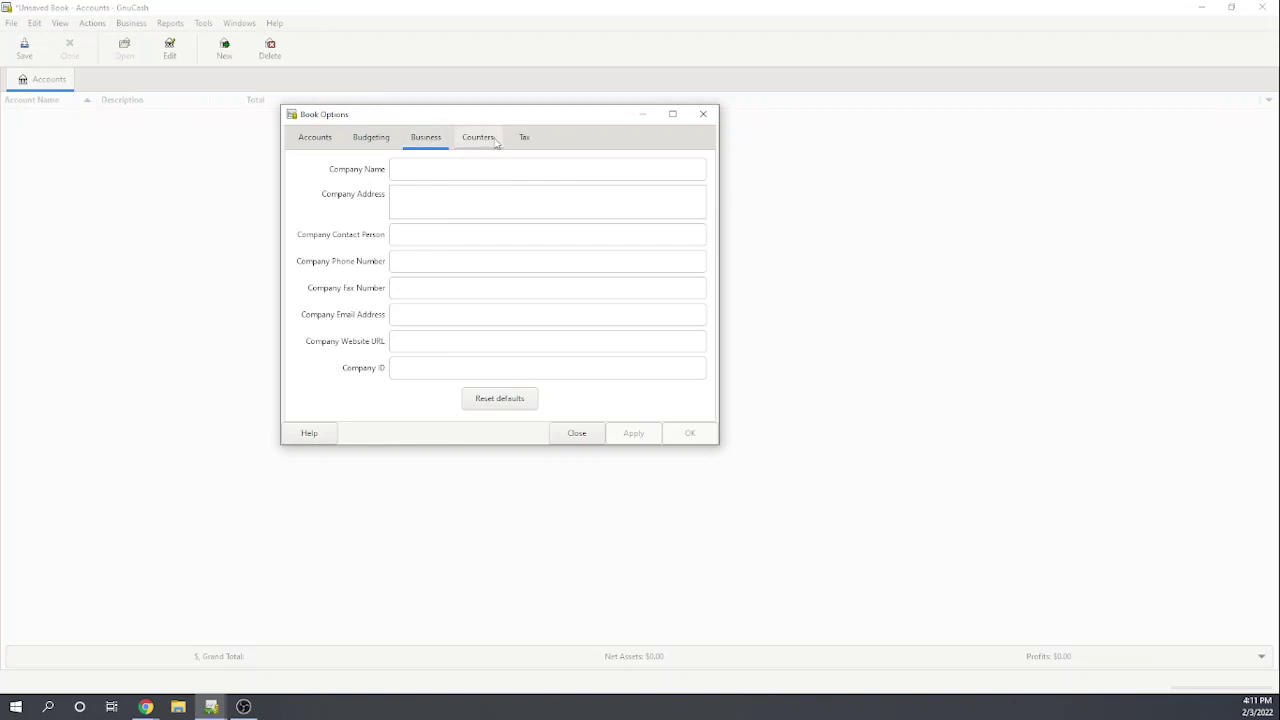
{"action": "left_click", "coordinate": [420, 173]}
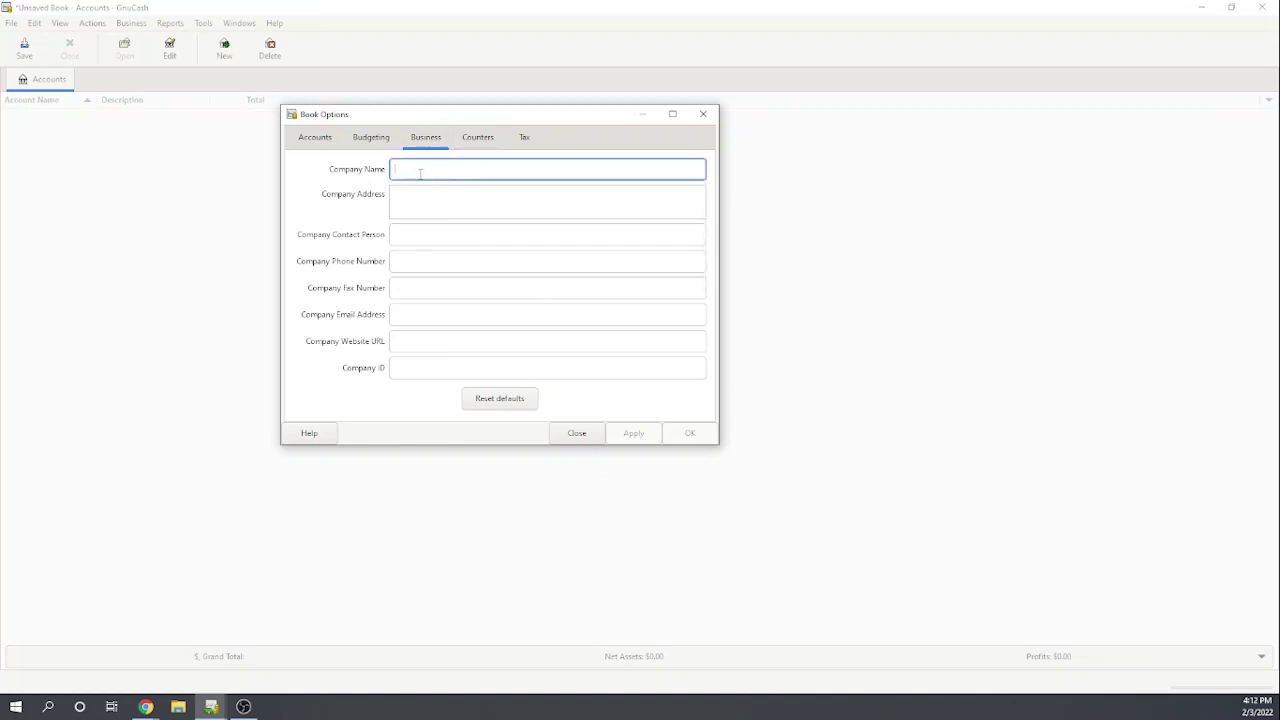
{"action": "type", "text": "Fit"}
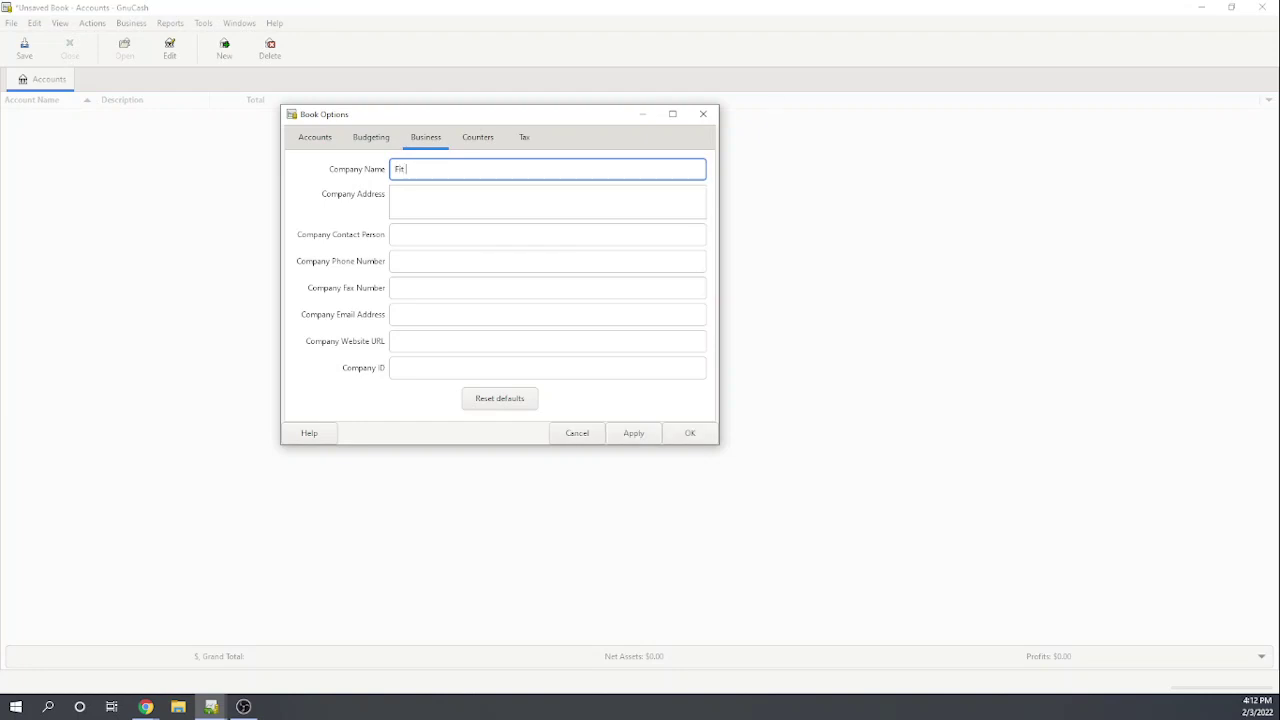
{"action": "type", "text": " HVAC and Plumbing, Inc."}
{"action": "left_click", "coordinate": [452, 192]}
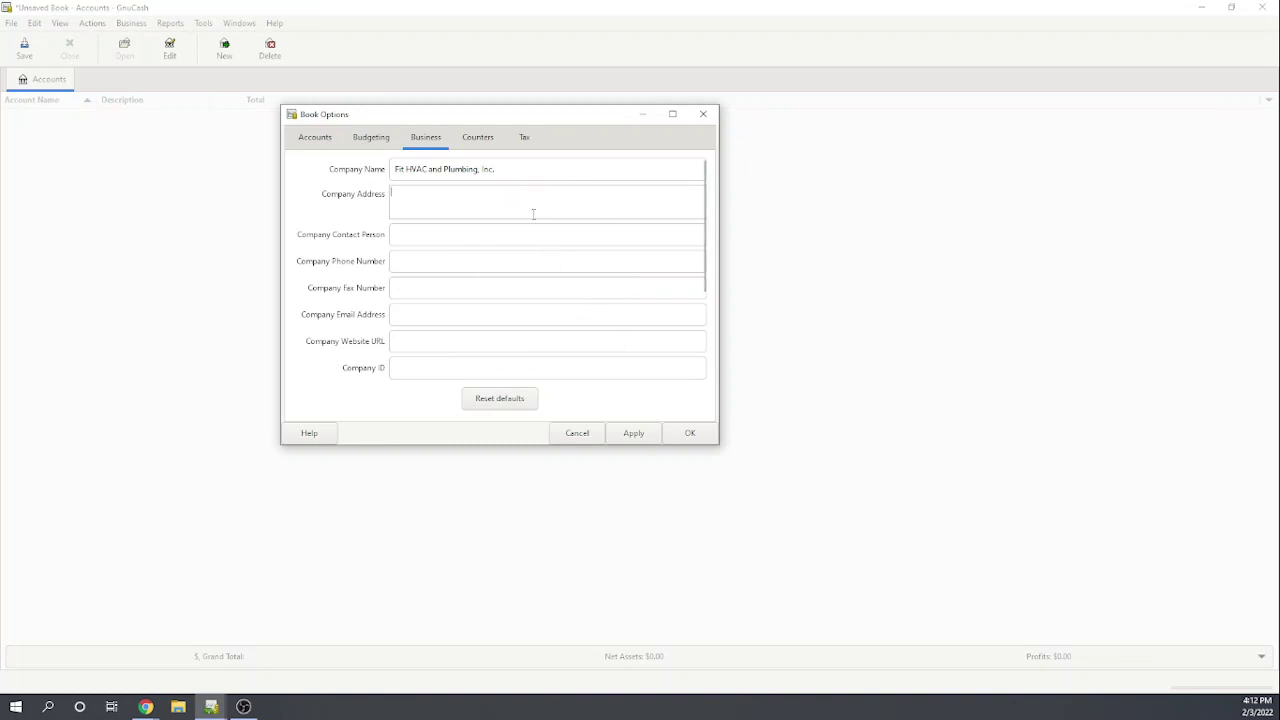
Review the Counters and Tax number options, then apply the company name to the book.
{"action": "left_click", "coordinate": [480, 138]}
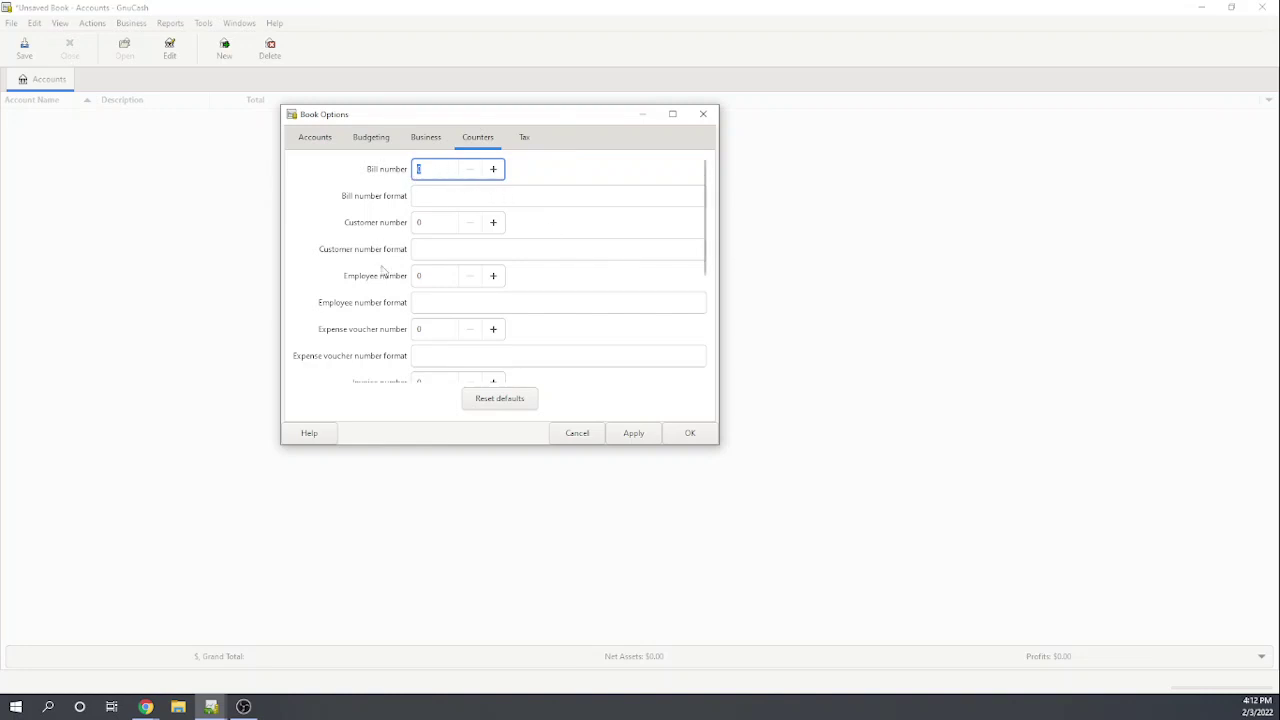
{"action": "scroll", "coordinate": [527, 331], "scroll_direction": "down", "scroll_amount": 2}
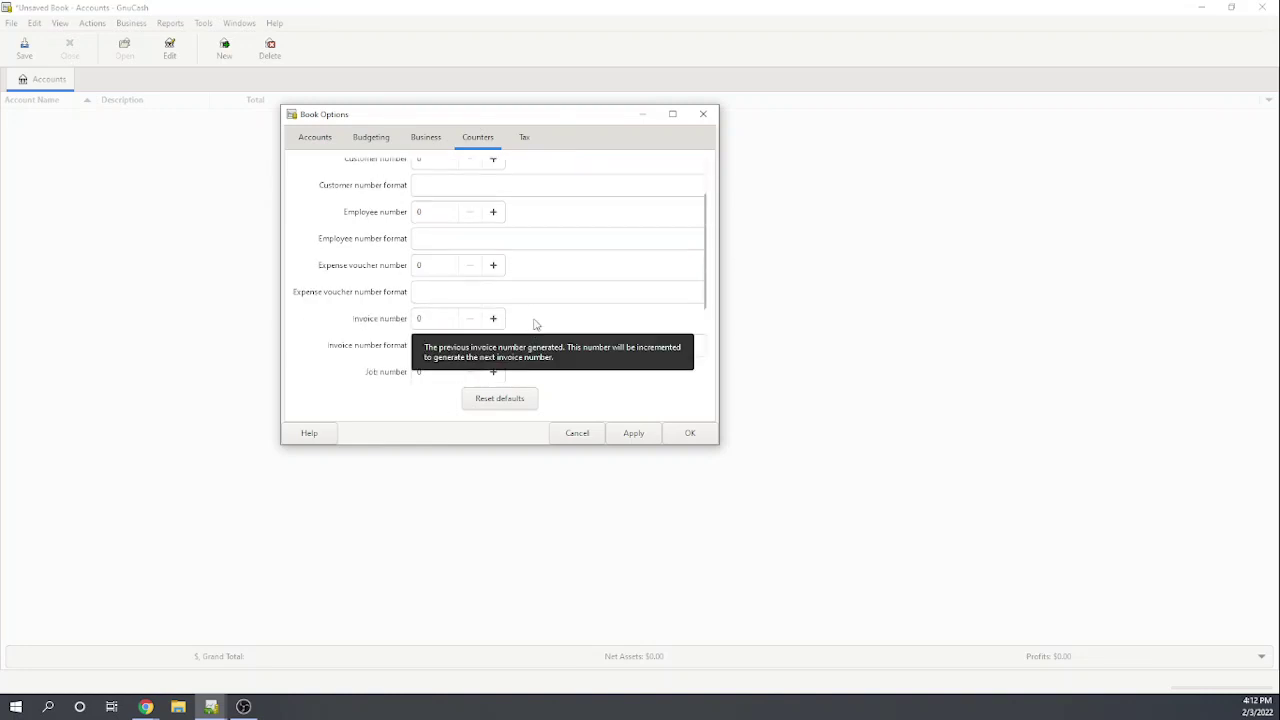
{"action": "scroll", "coordinate": [543, 289], "scroll_direction": "up", "scroll_amount": 2}
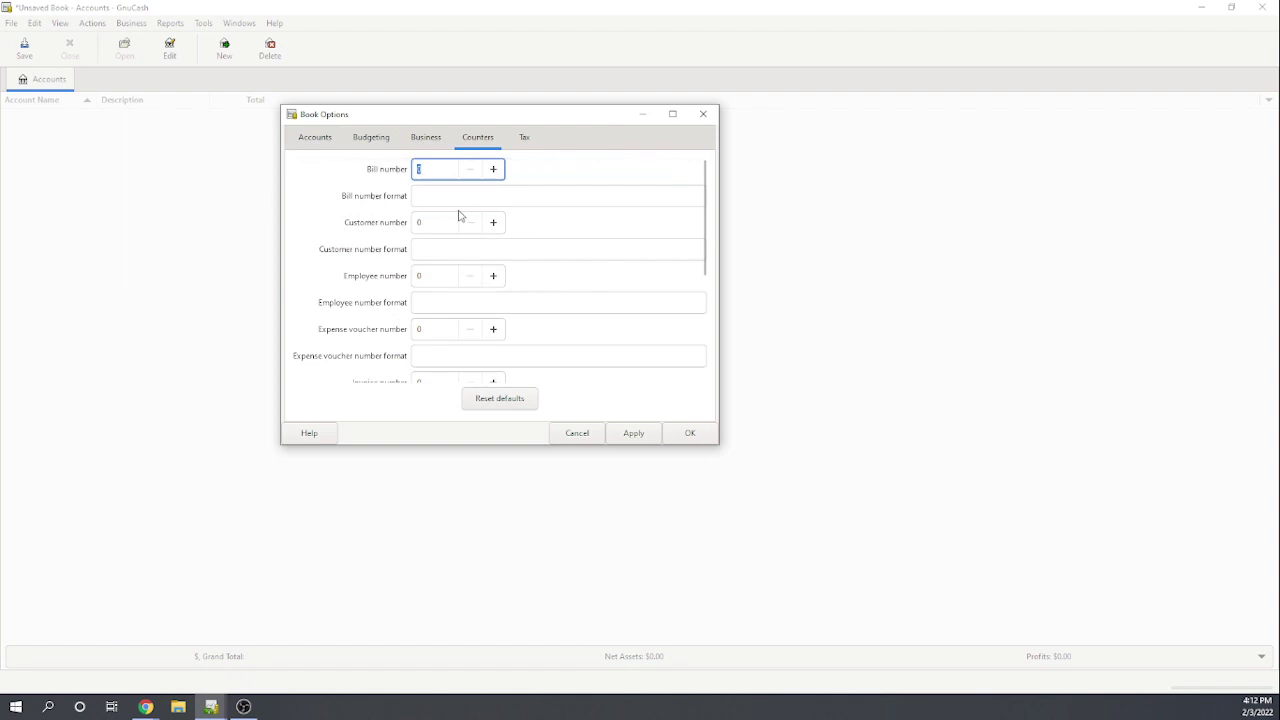
{"action": "scroll", "coordinate": [574, 291], "scroll_direction": "down", "scroll_amount": 2}
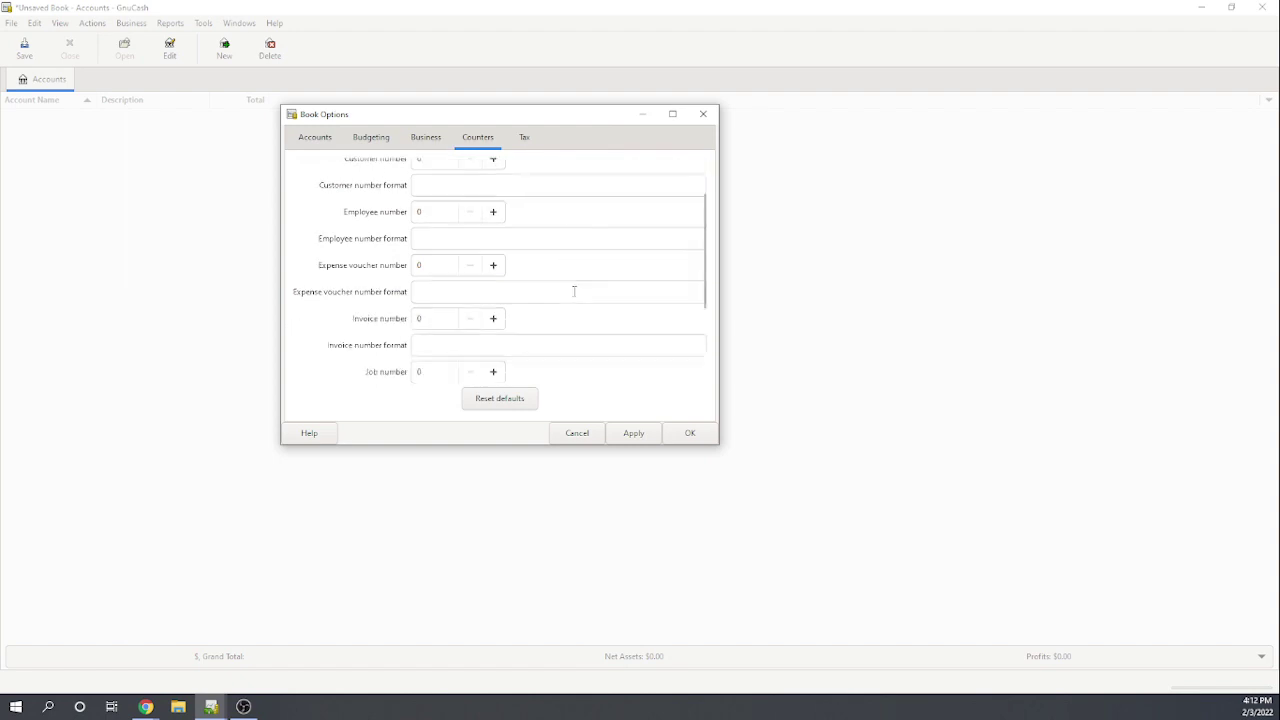
{"action": "scroll", "coordinate": [575, 299], "scroll_direction": "down", "scroll_amount": 1}
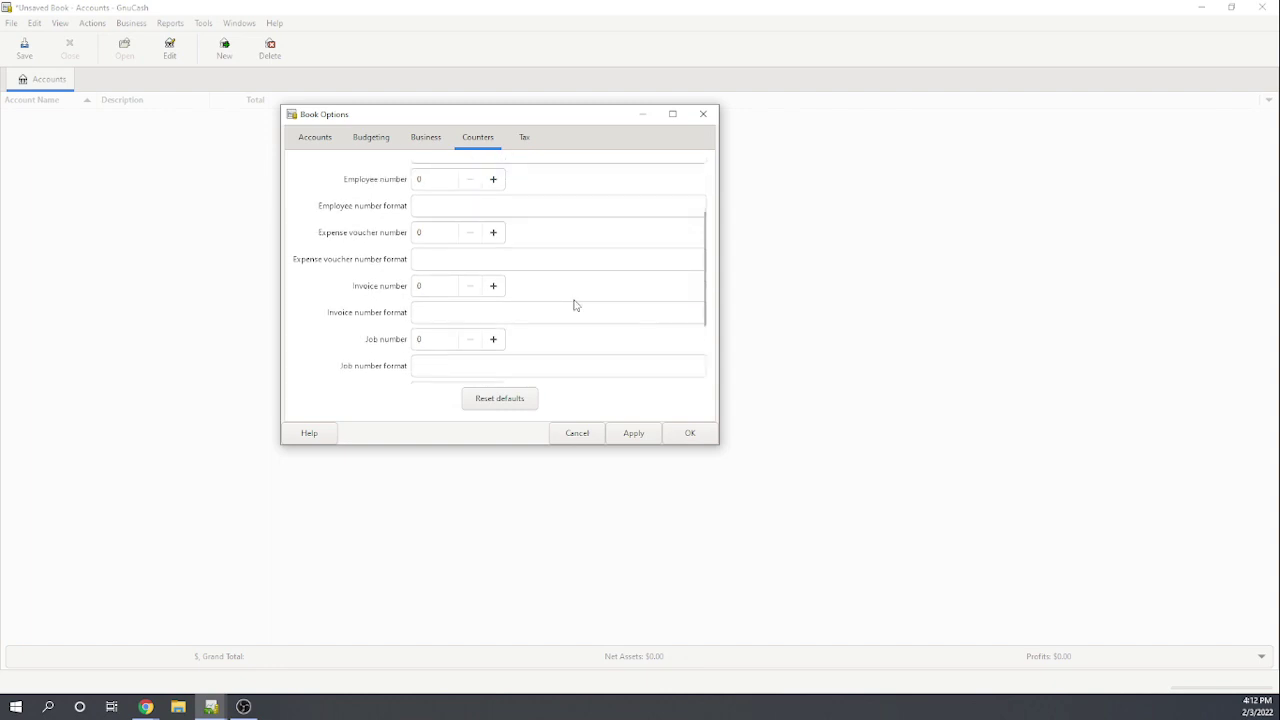
{"action": "scroll", "coordinate": [575, 305], "scroll_direction": "down", "scroll_amount": 3}
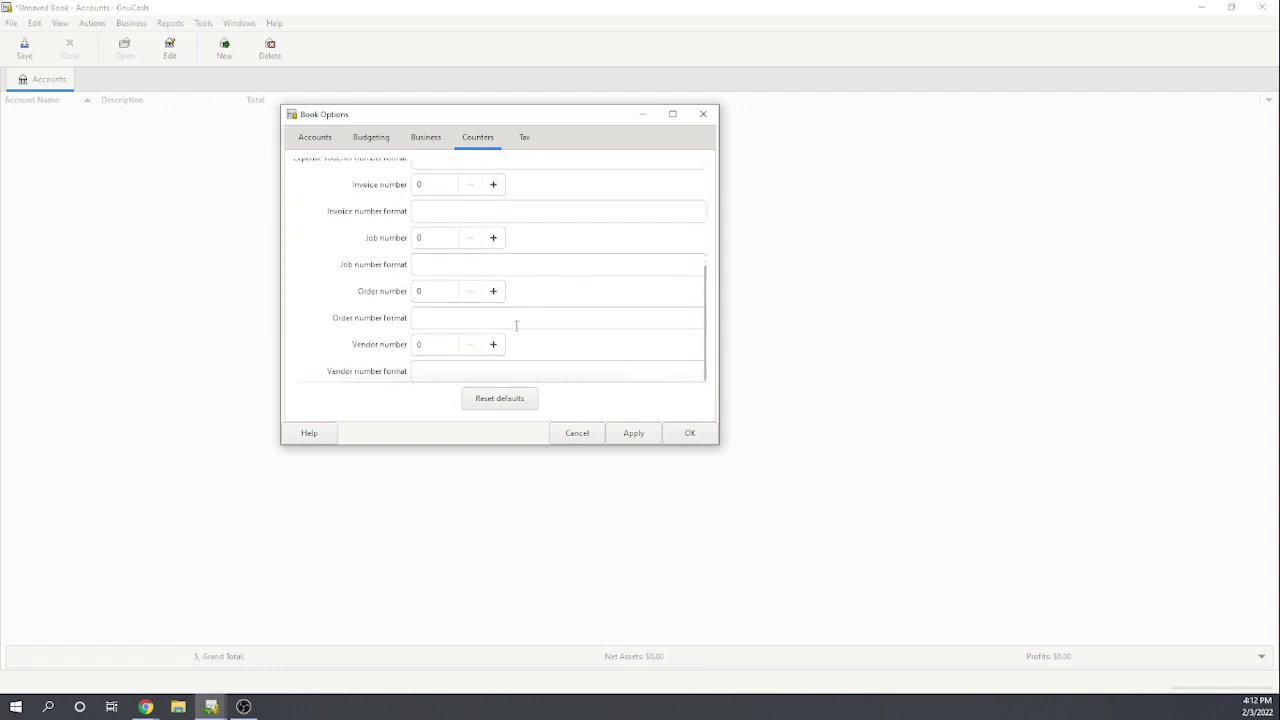
{"action": "scroll", "coordinate": [540, 280], "scroll_direction": "up", "scroll_amount": 6}
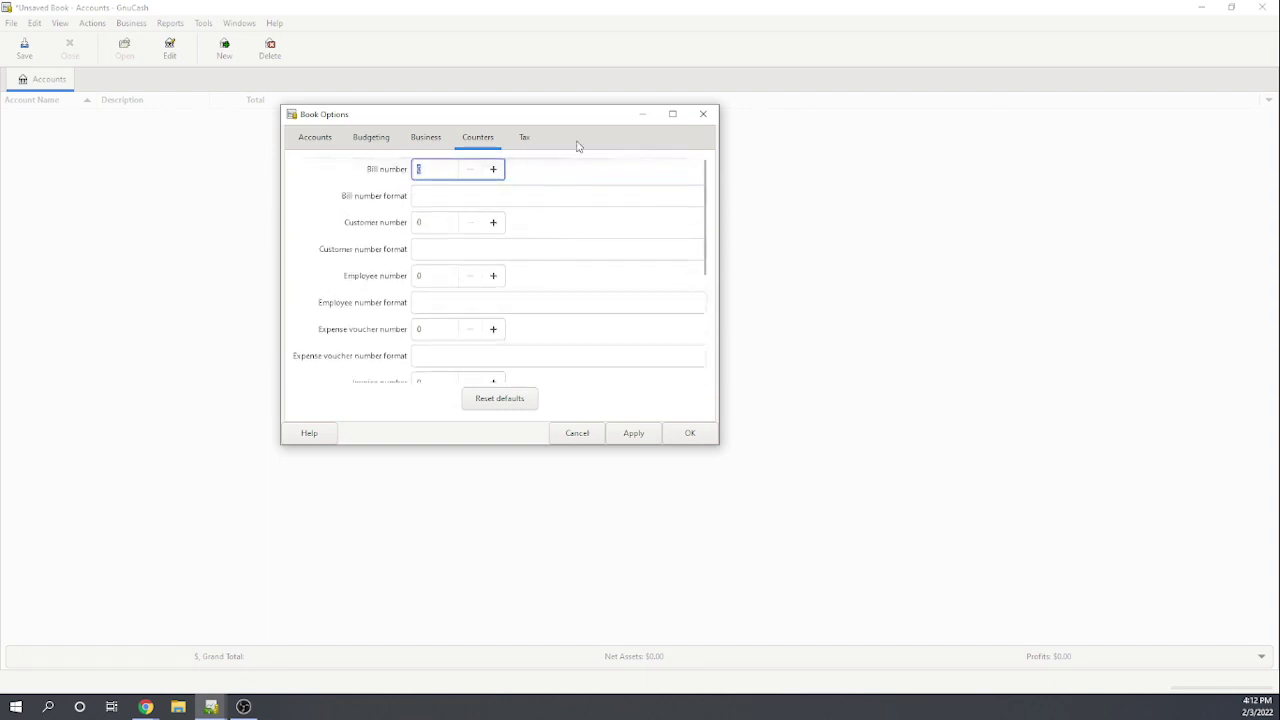
{"action": "left_click", "coordinate": [524, 137]}
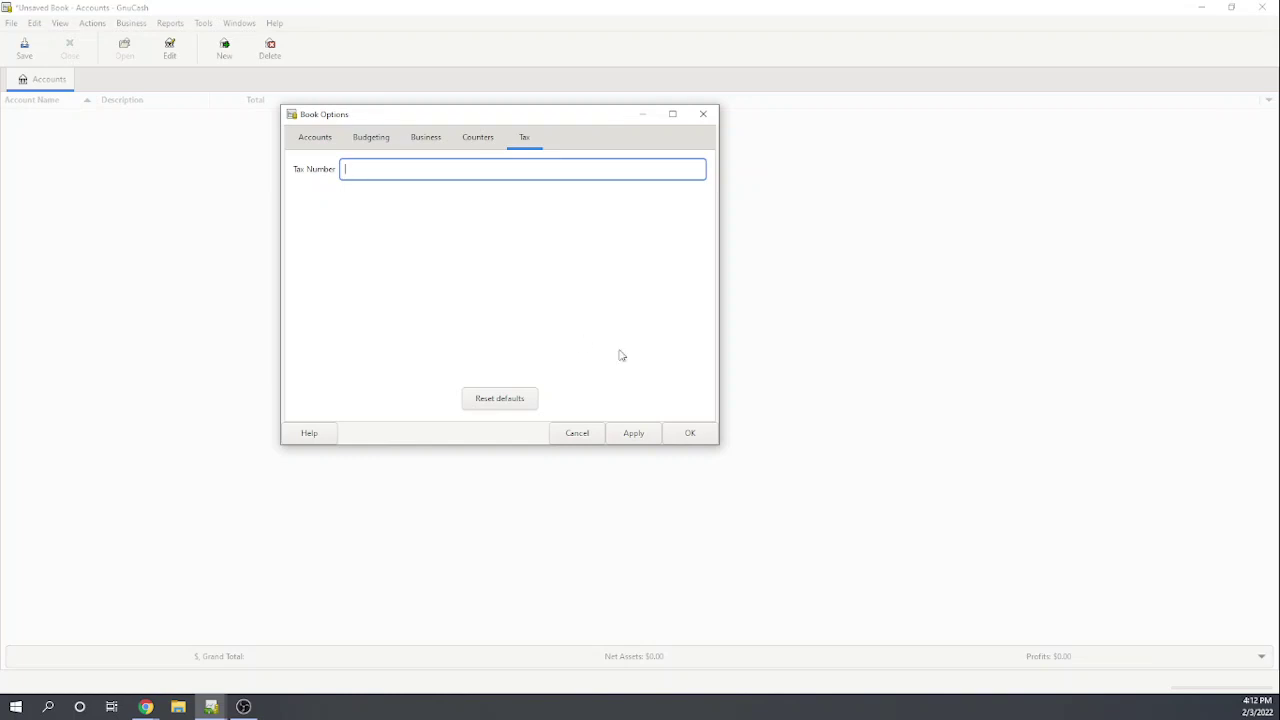
{"action": "left_click", "coordinate": [633, 433]}
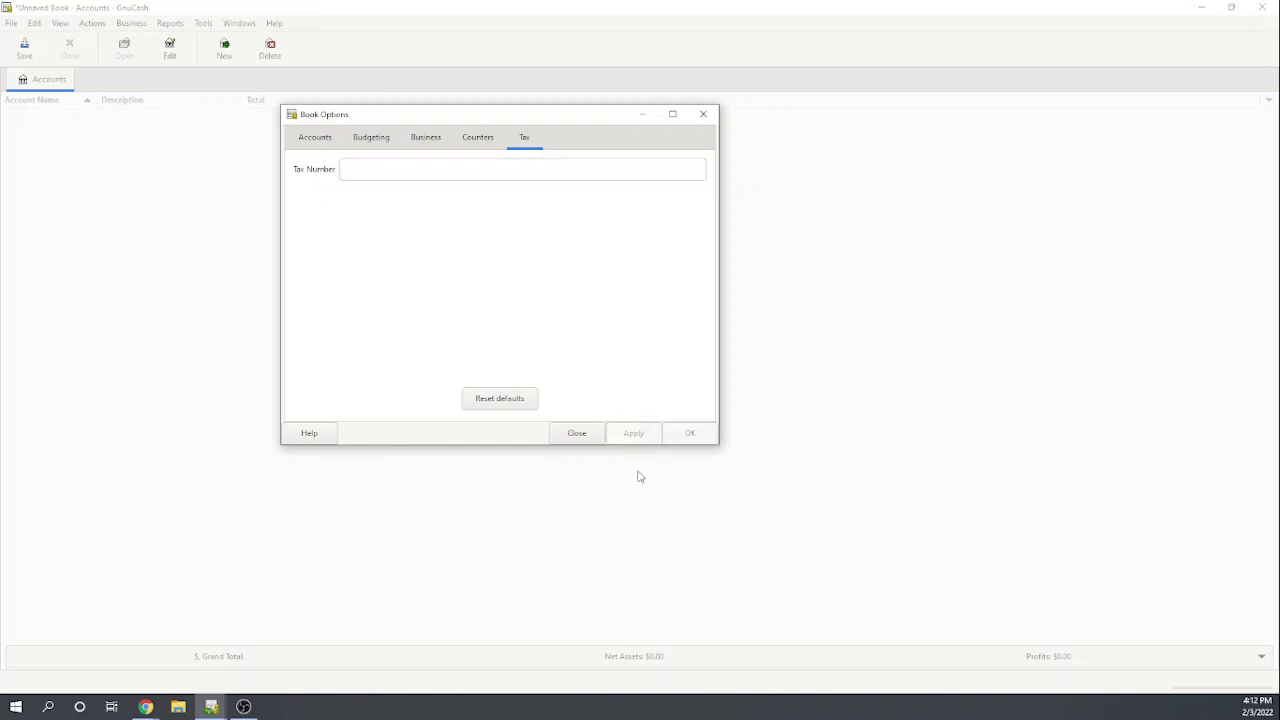
Close Book Options and bring up the Edit menu.
{"action": "left_click", "coordinate": [577, 433]}
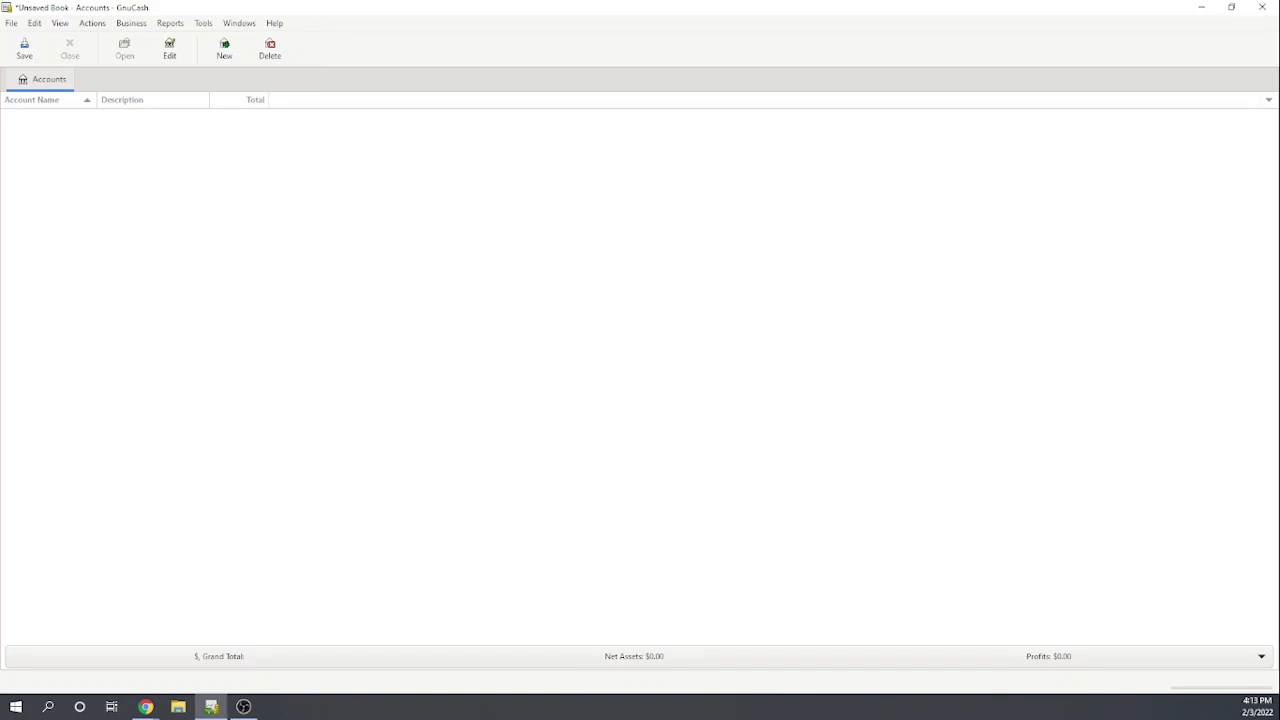
{"action": "left_click", "coordinate": [34, 24]}
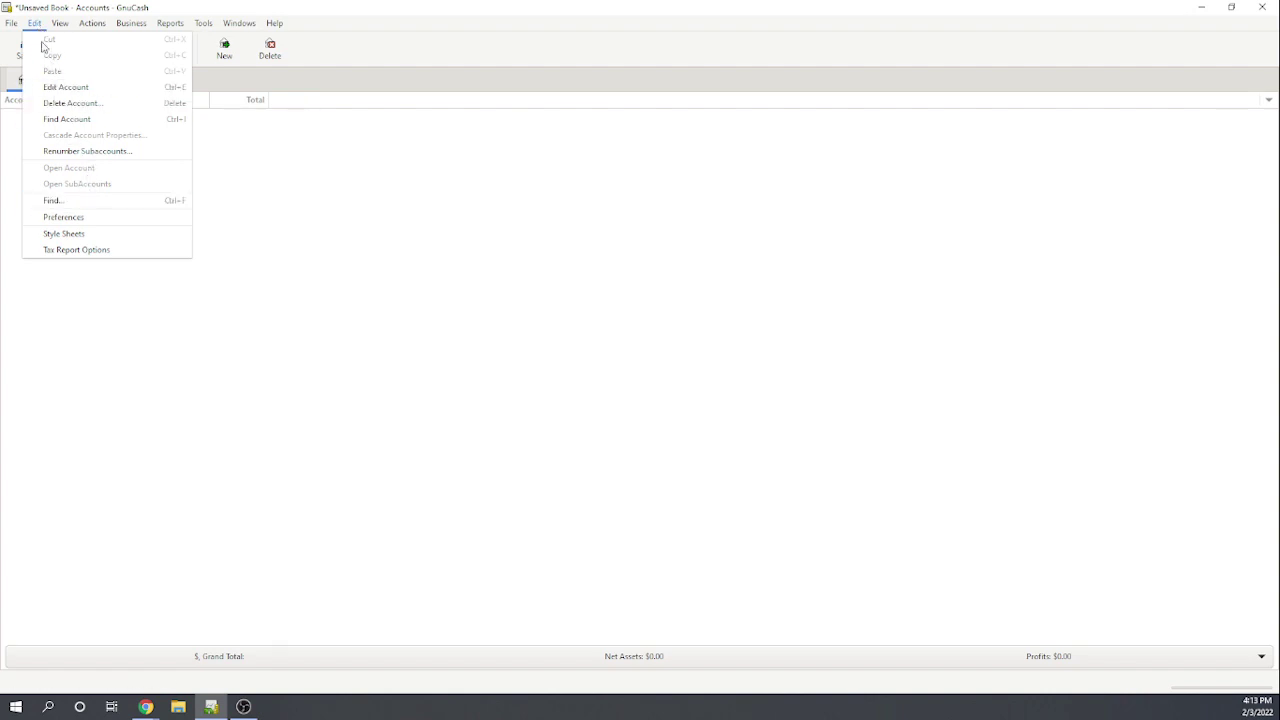
Browse the Accounts, Business, General, Import, Numbers, Online Banking and Online Quotes preferences.
{"action": "left_click", "coordinate": [63, 218]}
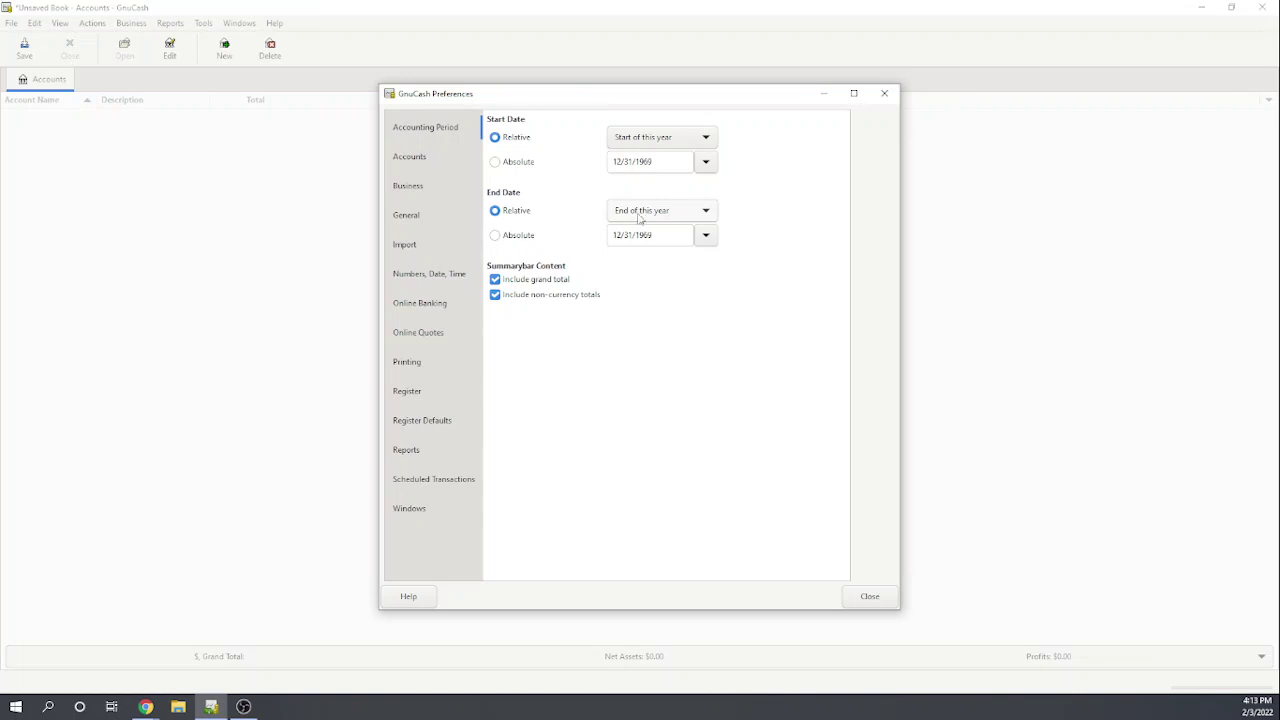
{"action": "left_click", "coordinate": [409, 157]}
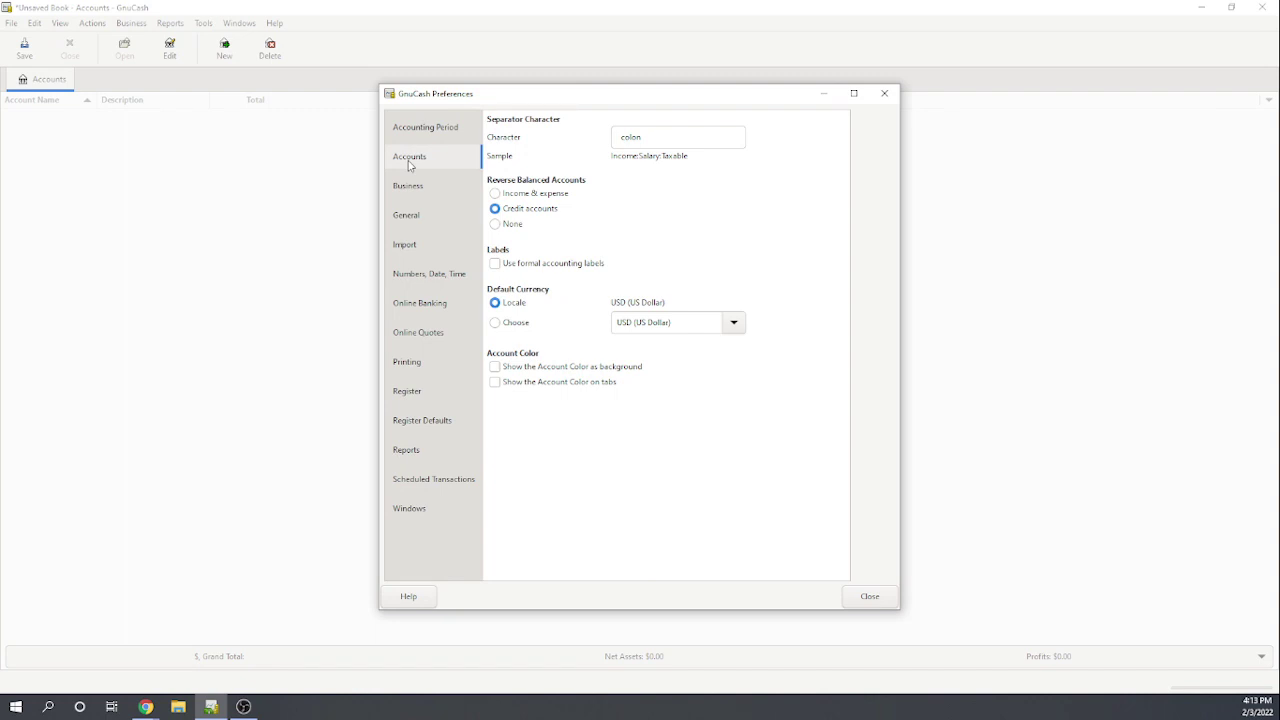
{"action": "left_click", "coordinate": [411, 188]}
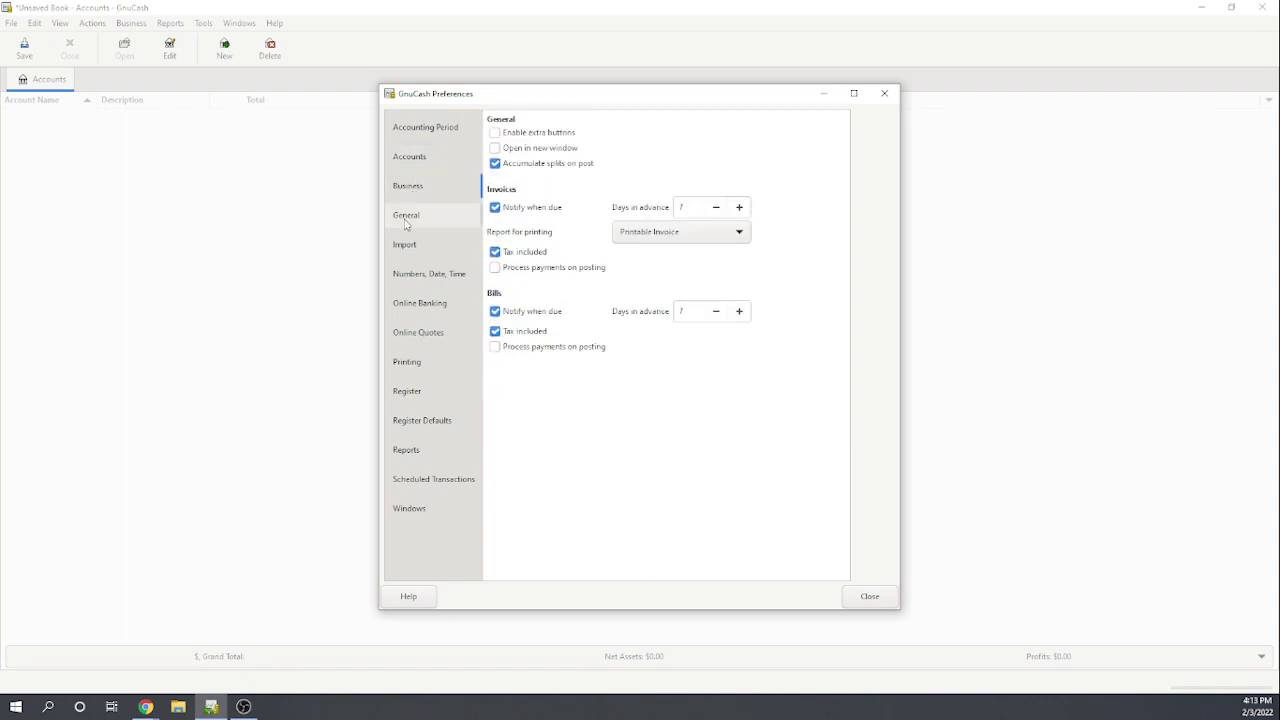
{"action": "left_click", "coordinate": [405, 224]}
{"action": "left_click", "coordinate": [404, 256]}
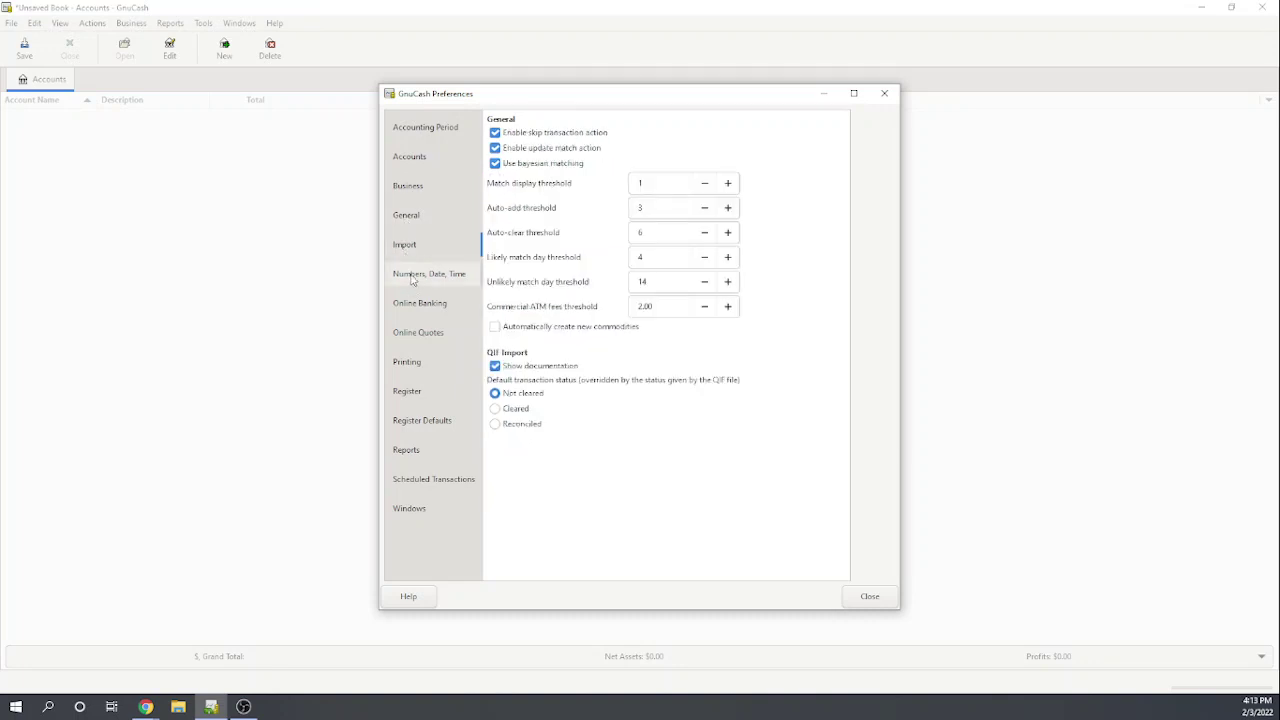
{"action": "left_click", "coordinate": [411, 277]}
{"action": "left_click", "coordinate": [418, 306]}
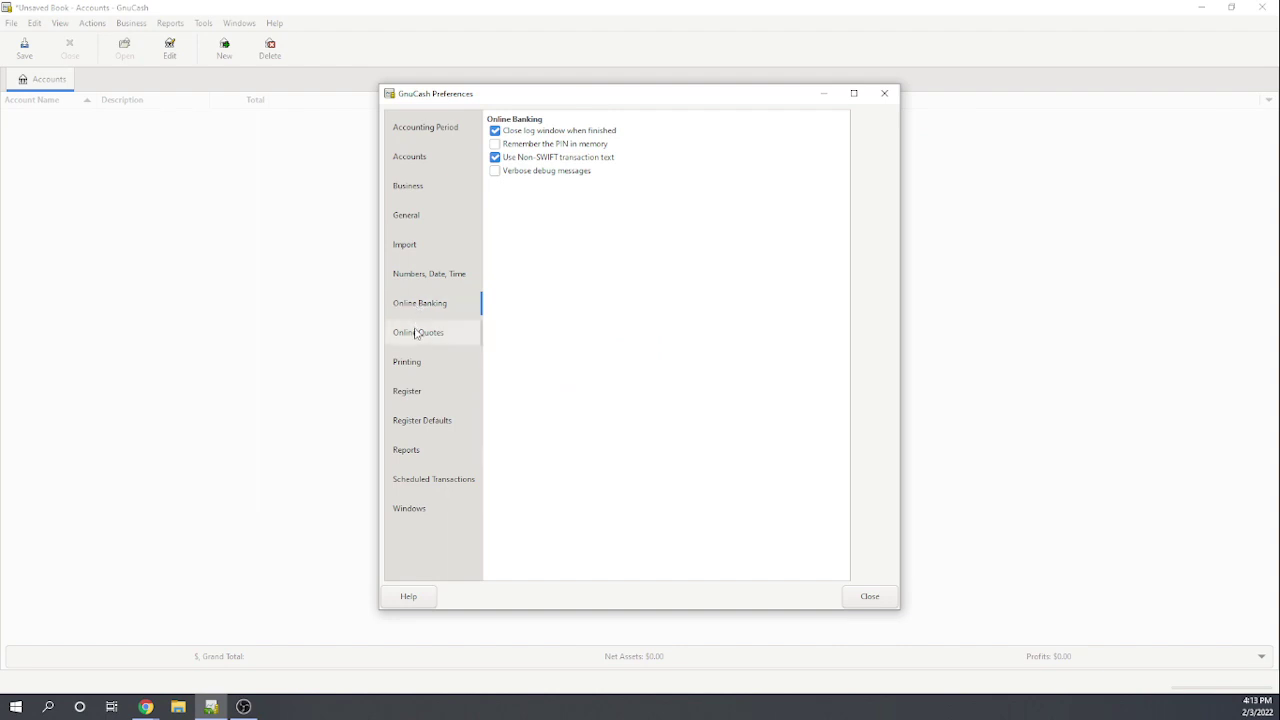
{"action": "left_click", "coordinate": [416, 334]}
Review Printing, Register, Register Defaults, Reports, Scheduled Transactions and Windows preferences, then close Preferences.
{"action": "left_click", "coordinate": [410, 368]}
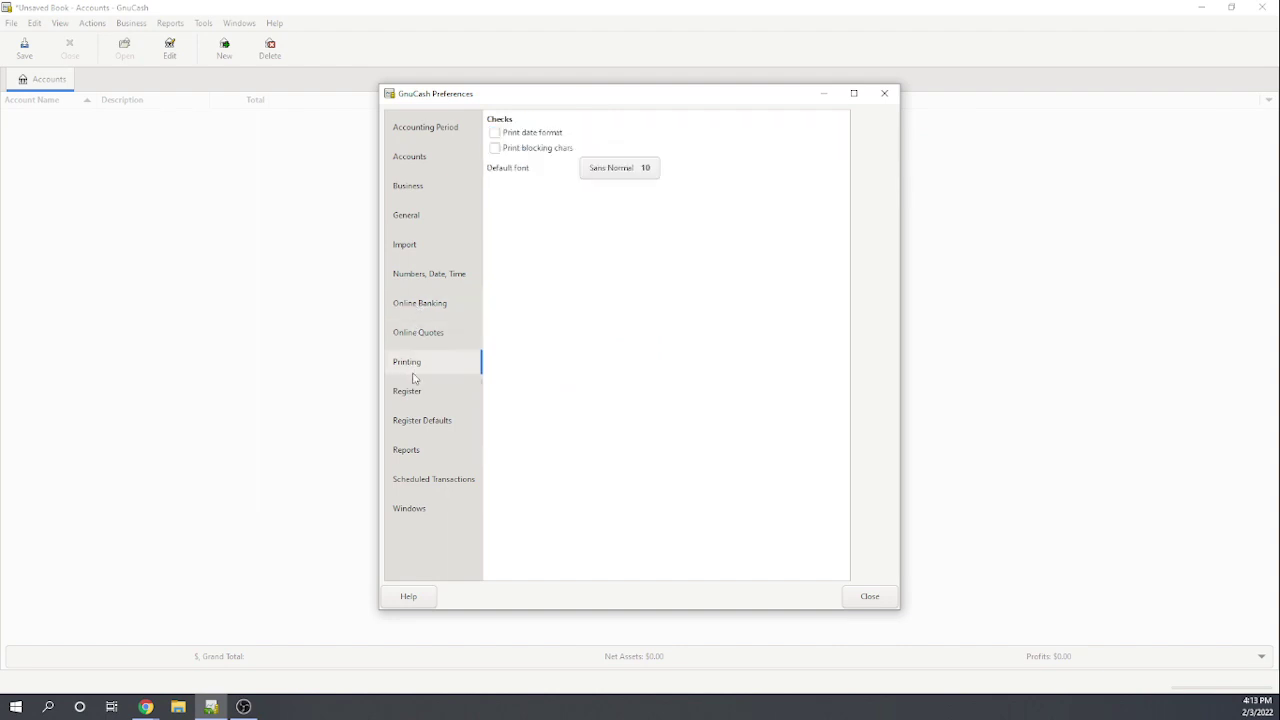
{"action": "left_click", "coordinate": [414, 396]}
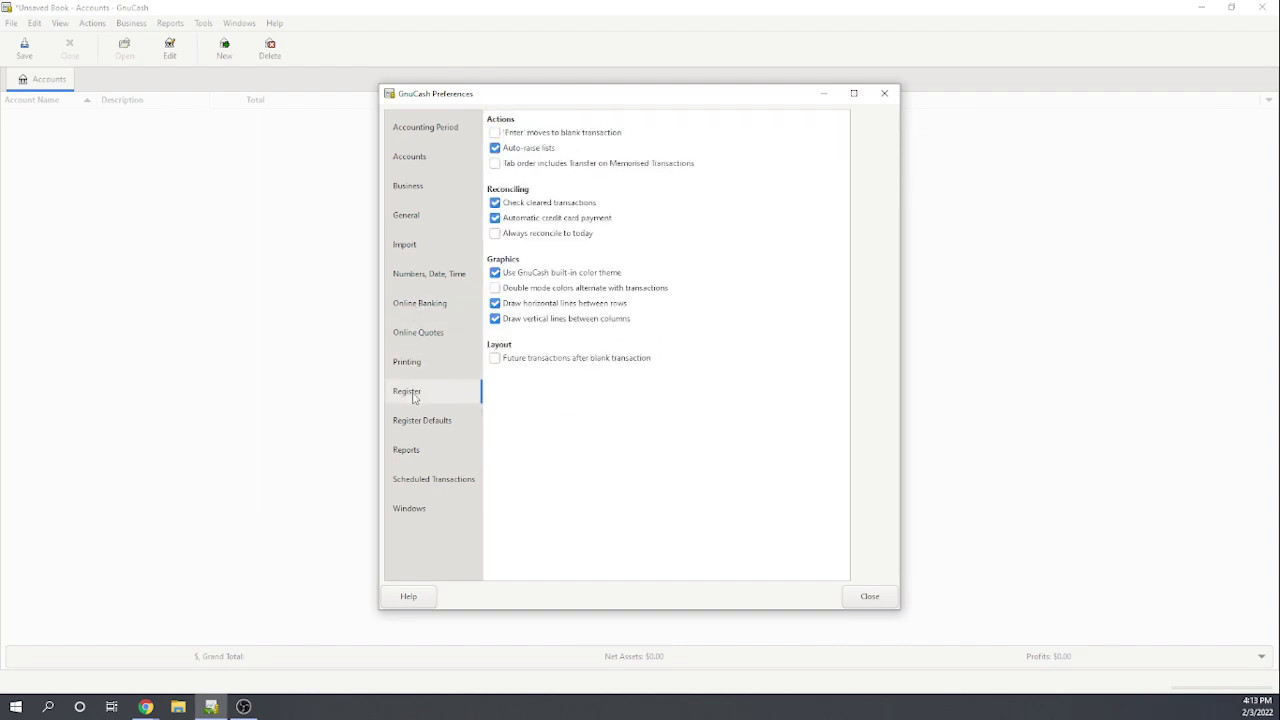
{"action": "left_click", "coordinate": [418, 425]}
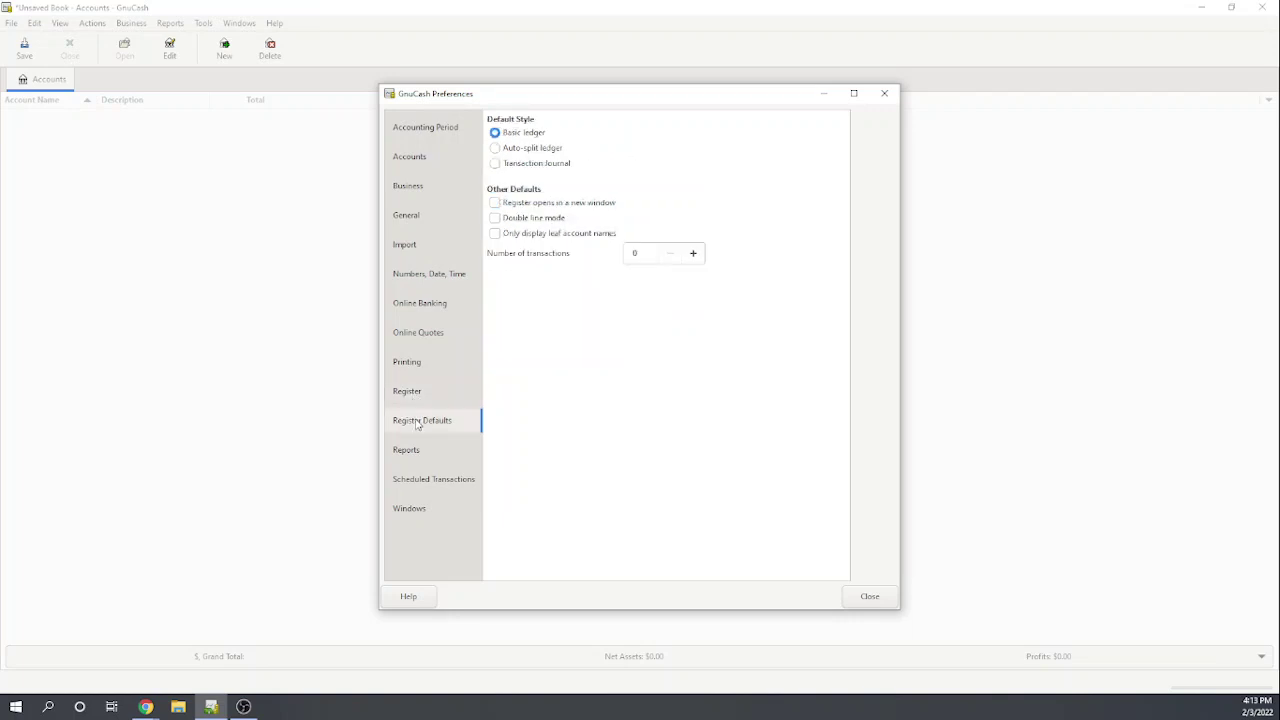
{"action": "left_click", "coordinate": [412, 452]}
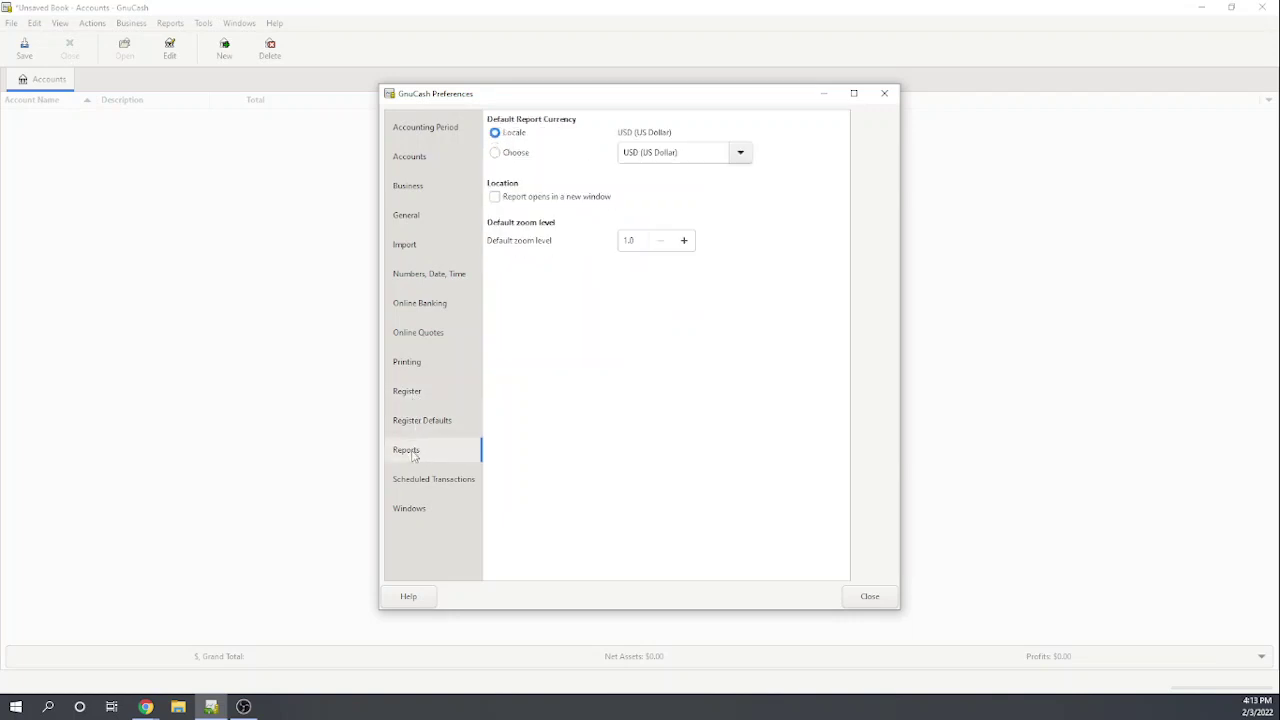
{"action": "left_click", "coordinate": [414, 482]}
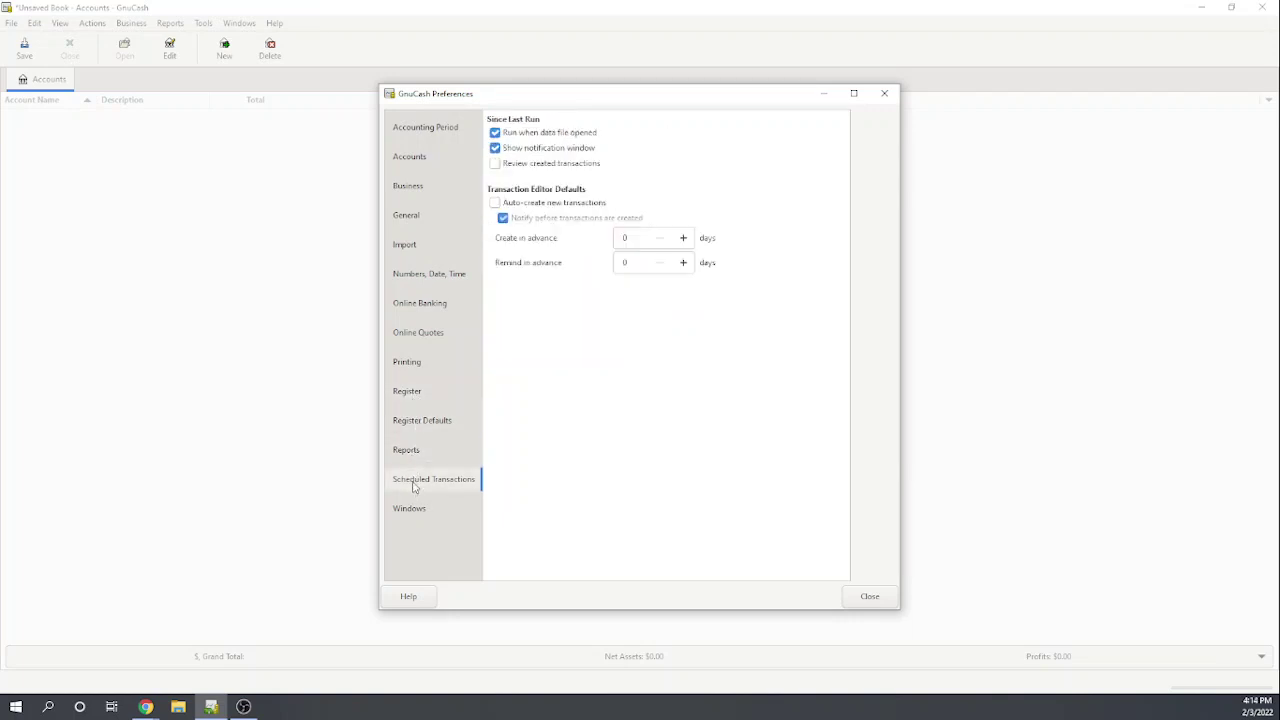
{"action": "left_click", "coordinate": [412, 512]}
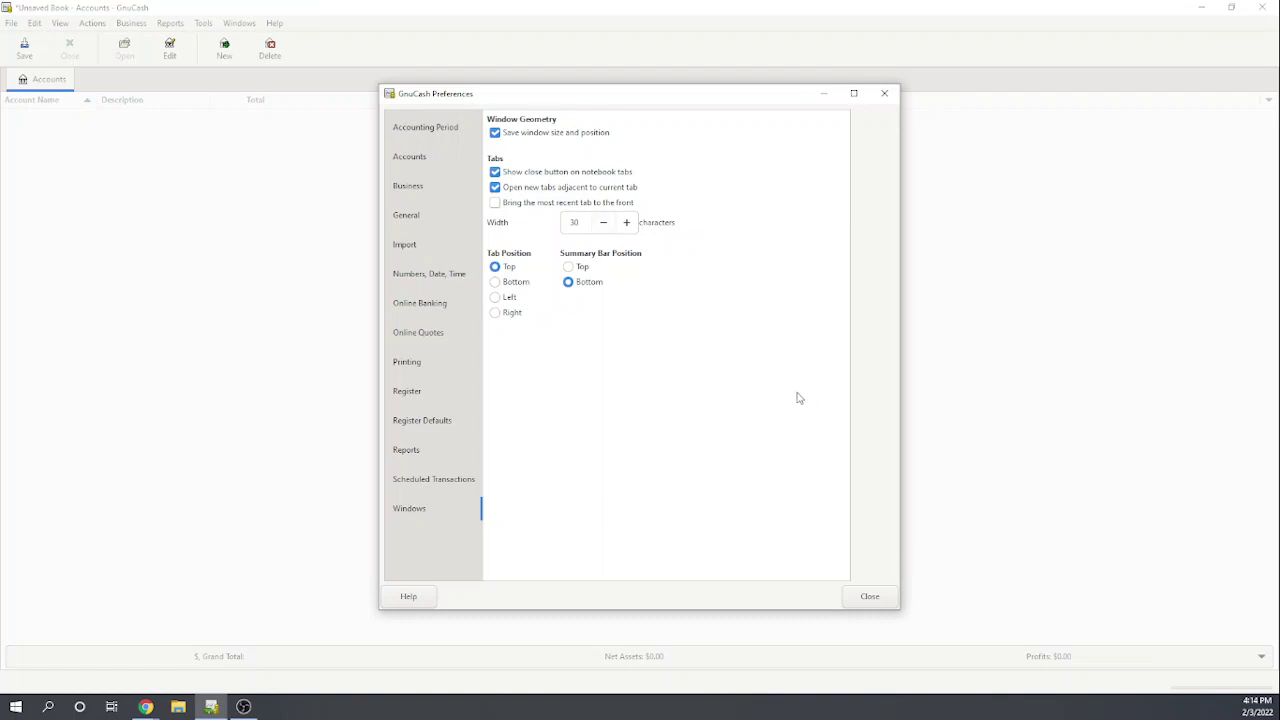
{"action": "left_click", "coordinate": [866, 597]}
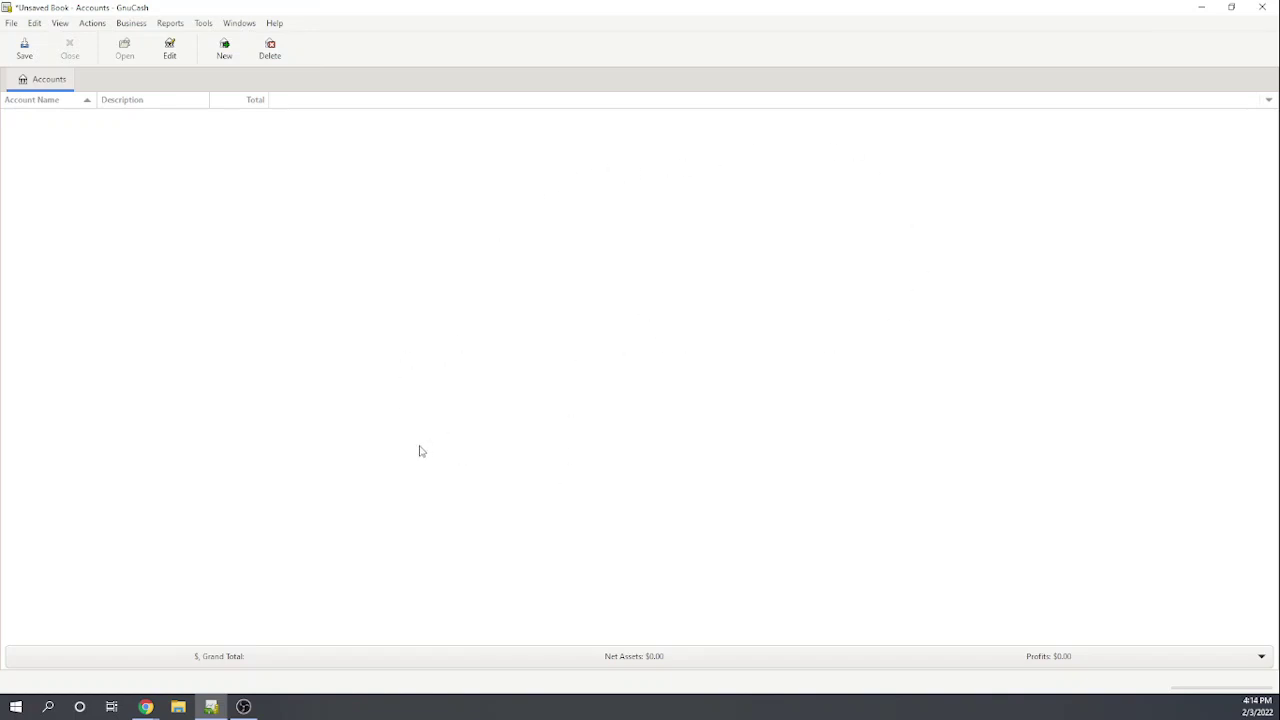
Create a top-level Cash account 'Cash on Hand' with account code 100.
{"action": "left_click", "coordinate": [226, 52]}
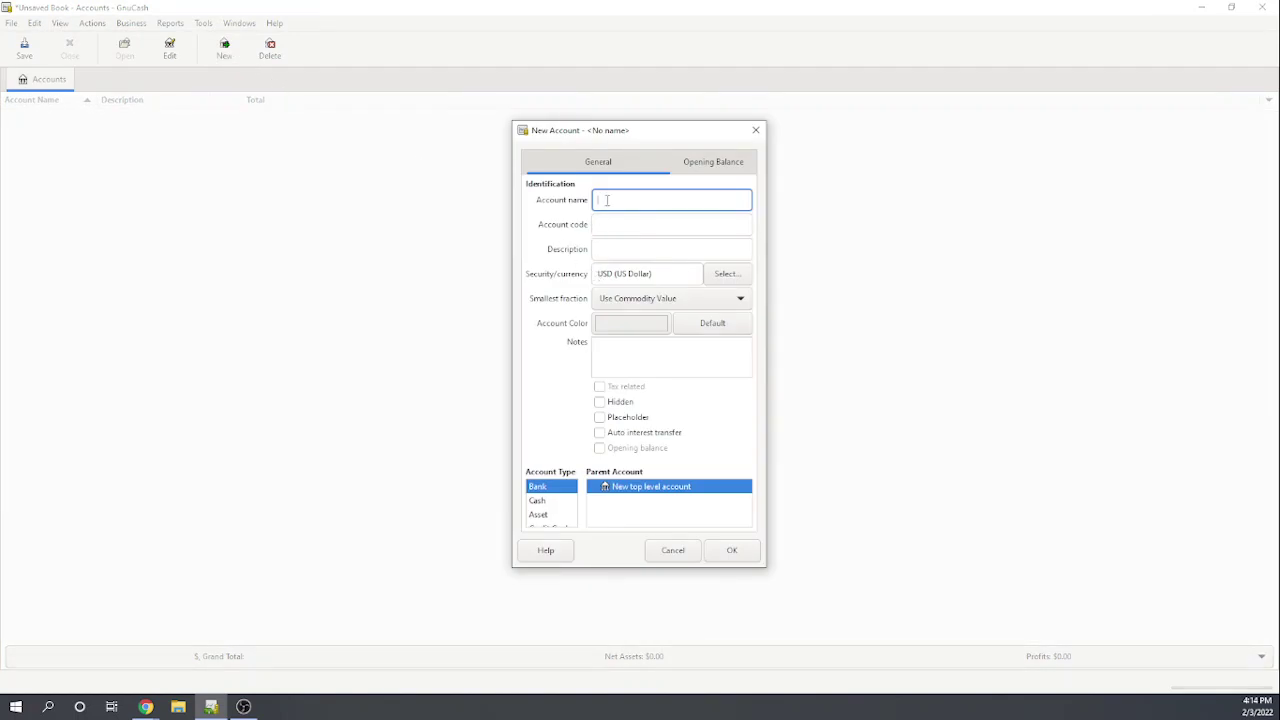
{"action": "type", "text": "Cash on Hand"}
{"action": "left_click", "coordinate": [609, 224]}
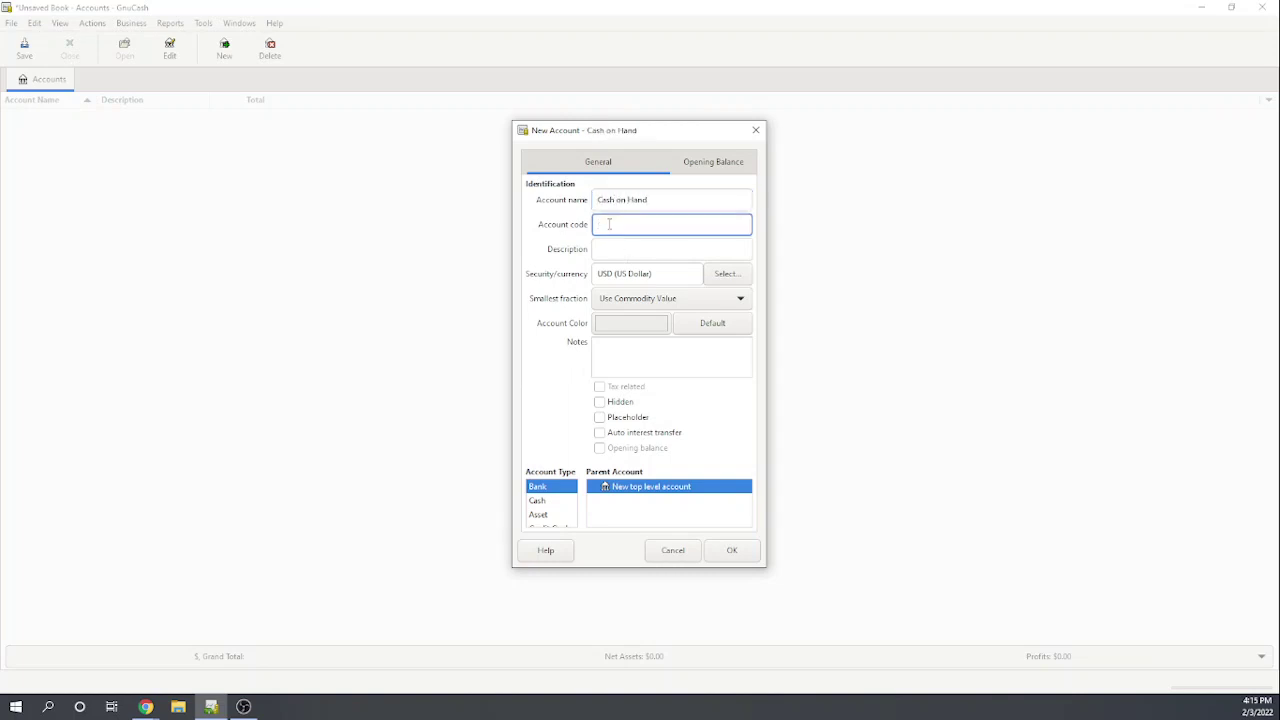
{"action": "type", "text": "100"}
{"action": "left_click", "coordinate": [622, 251]}
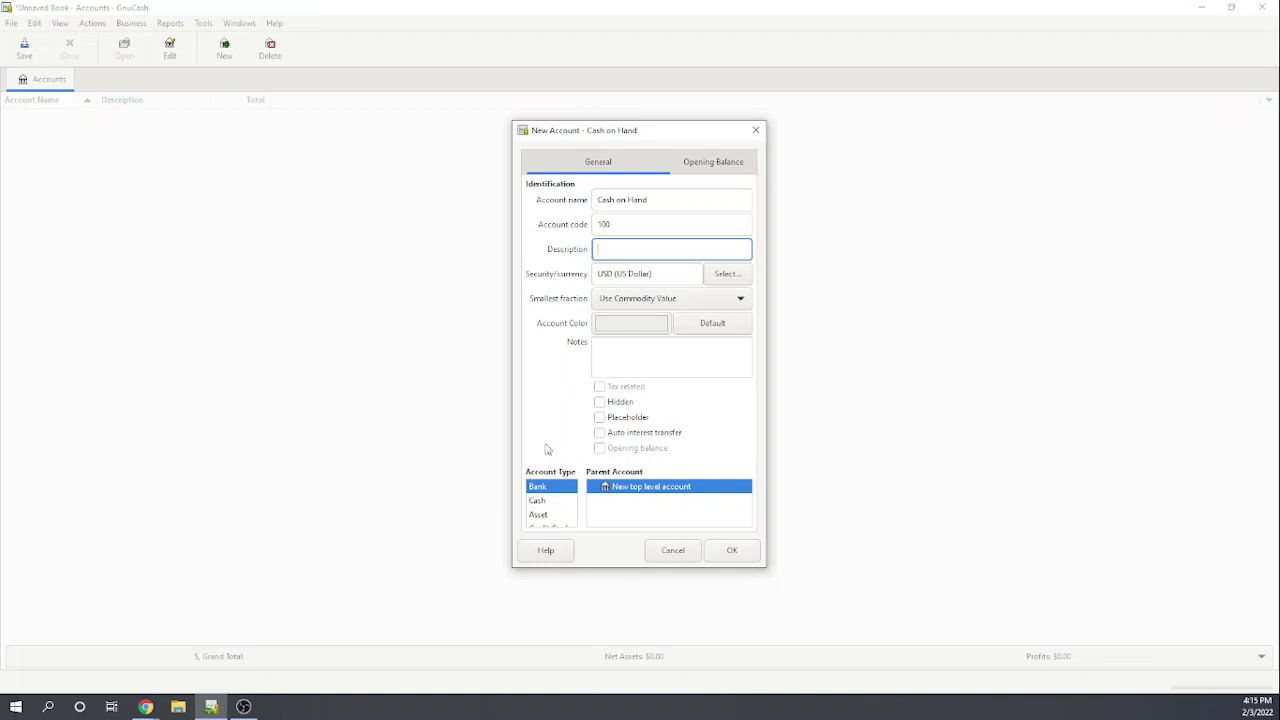
{"action": "left_click", "coordinate": [538, 500]}
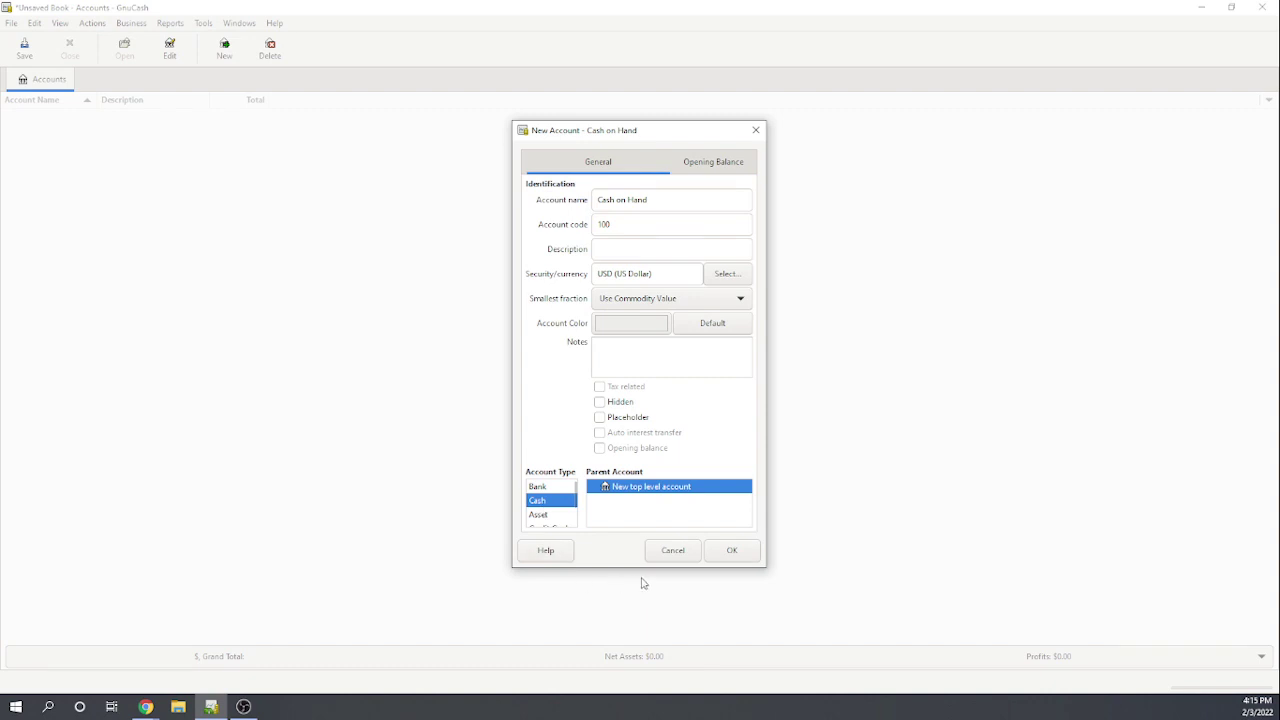
{"action": "left_click", "coordinate": [731, 551]}
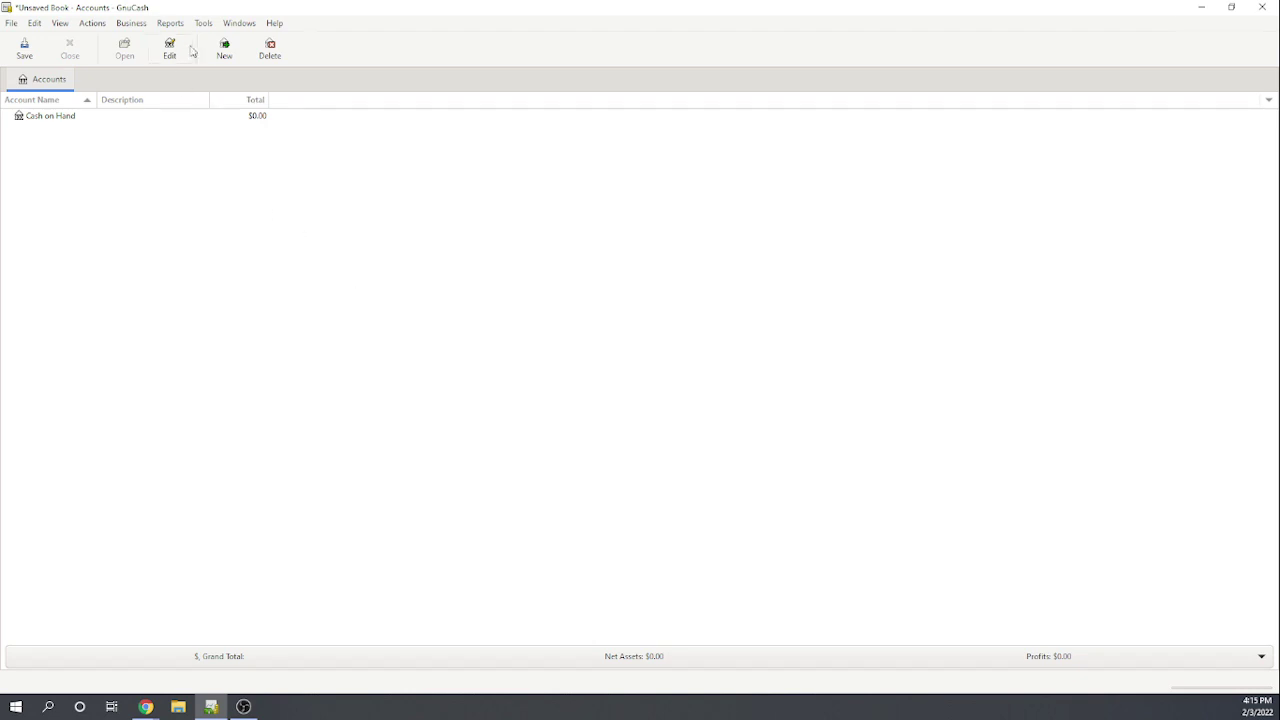
Add a top-level Bank account 'Checking Account' with account code 110.
{"action": "left_click", "coordinate": [224, 52]}
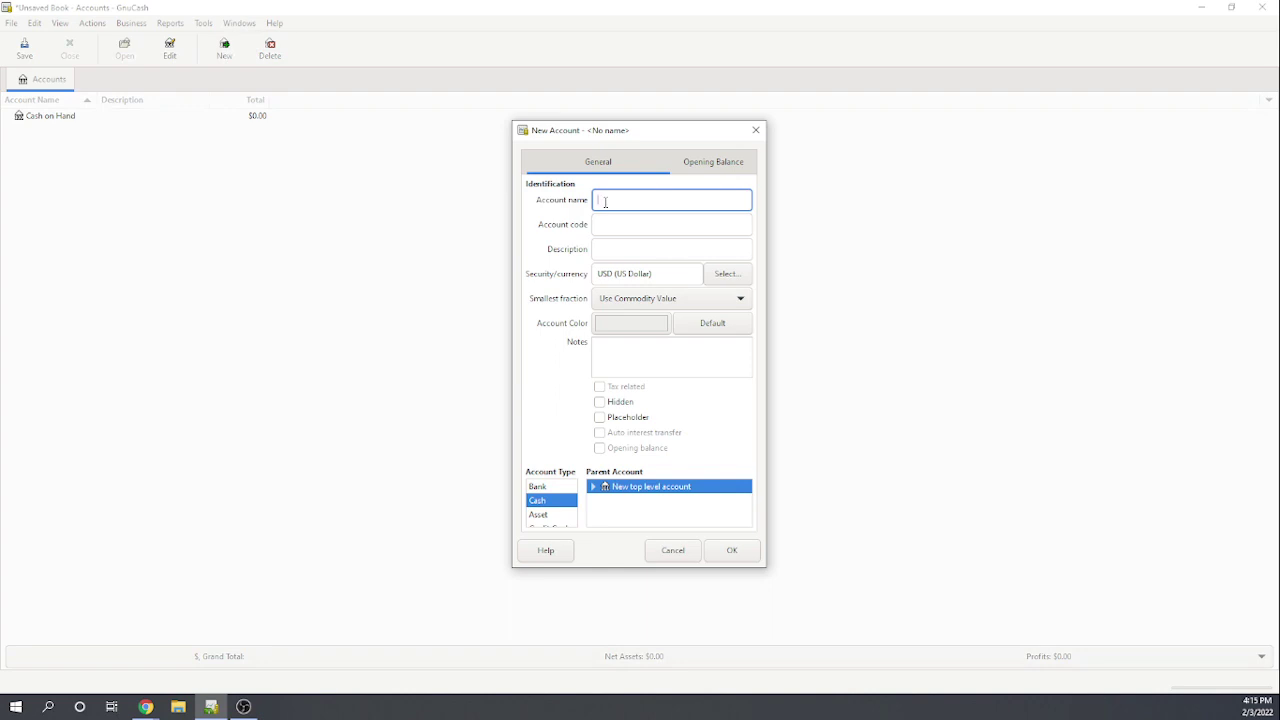
{"action": "type", "text": "Checking Account"}
{"action": "left_click", "coordinate": [625, 231]}
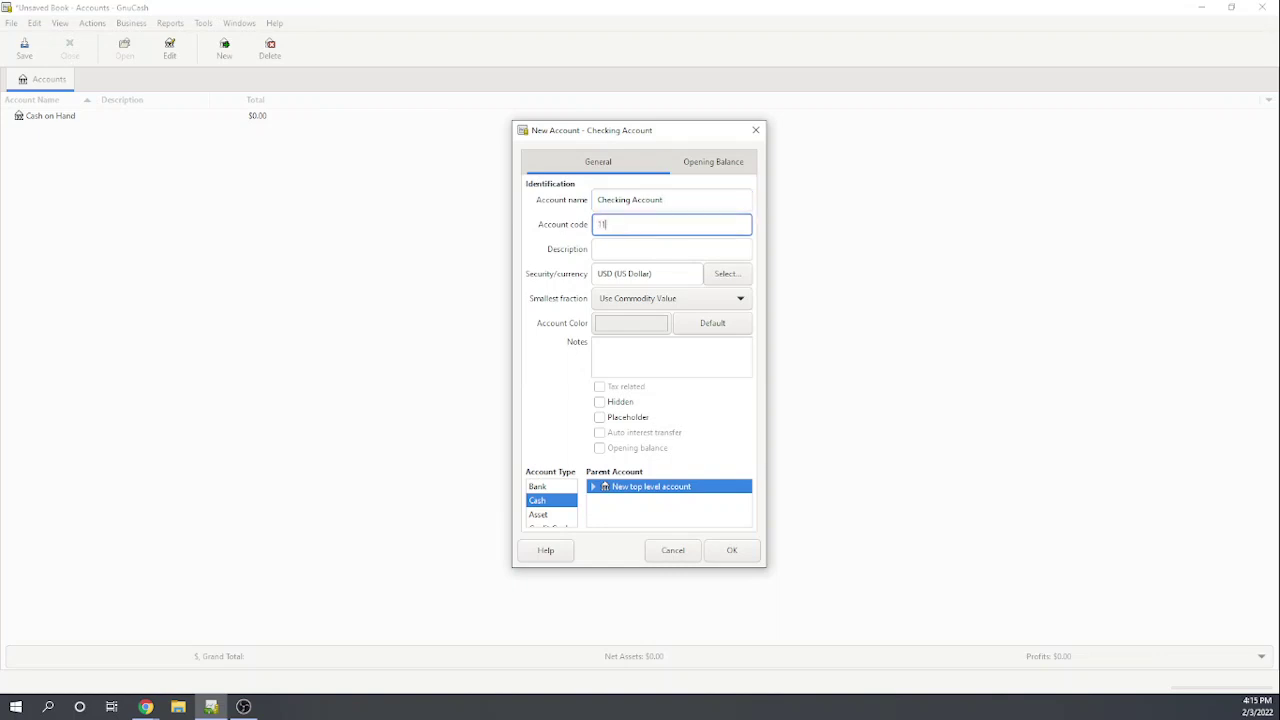
{"action": "left_click", "coordinate": [618, 251]}
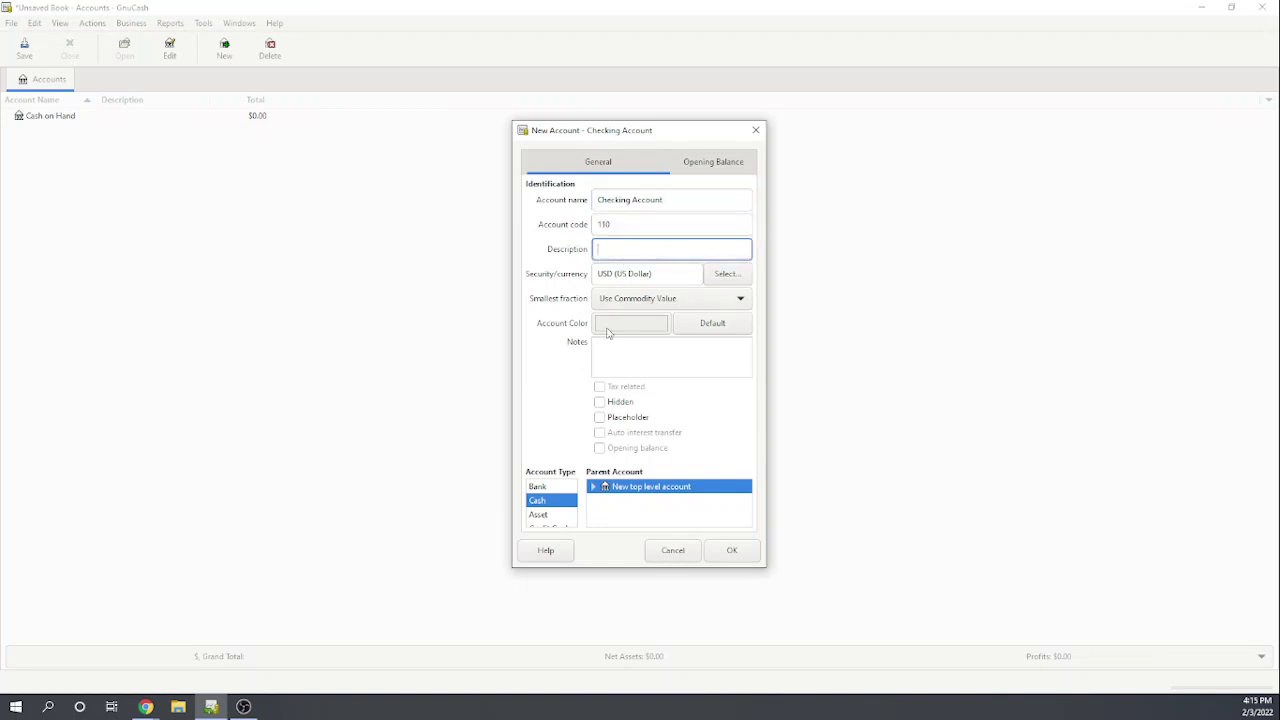
{"action": "left_click", "coordinate": [537, 488]}
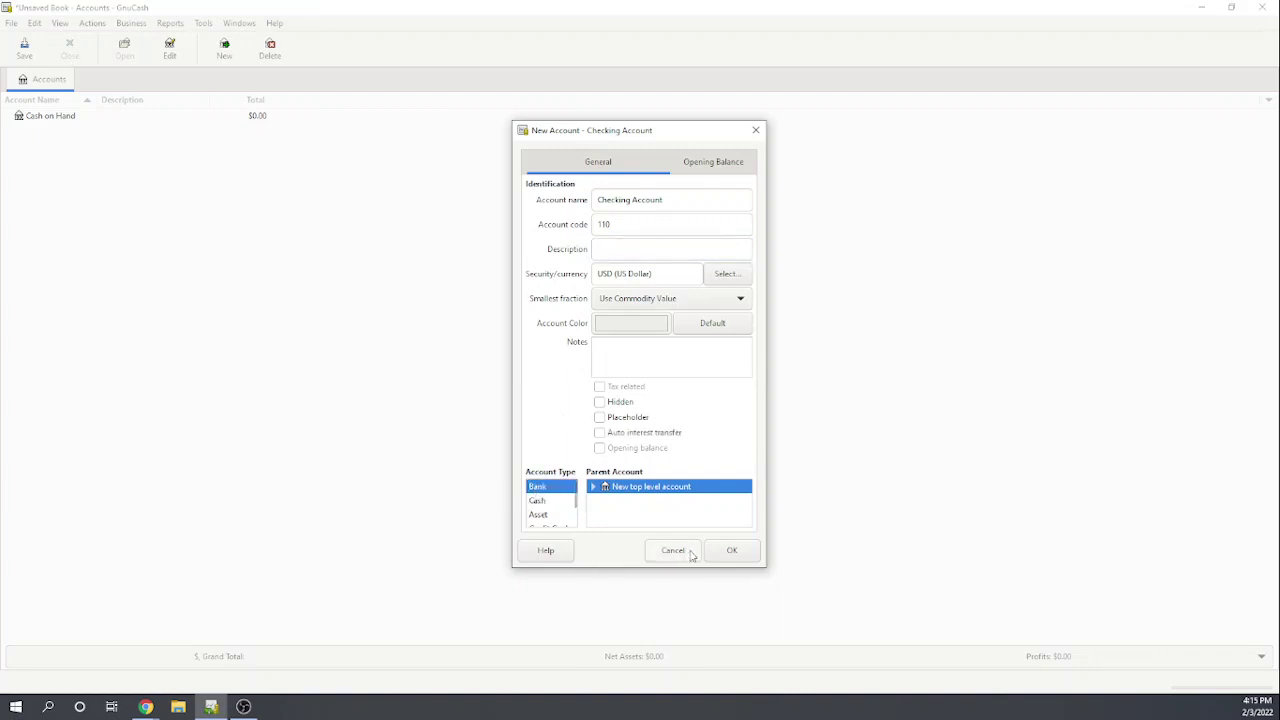
{"action": "left_click", "coordinate": [731, 551]}
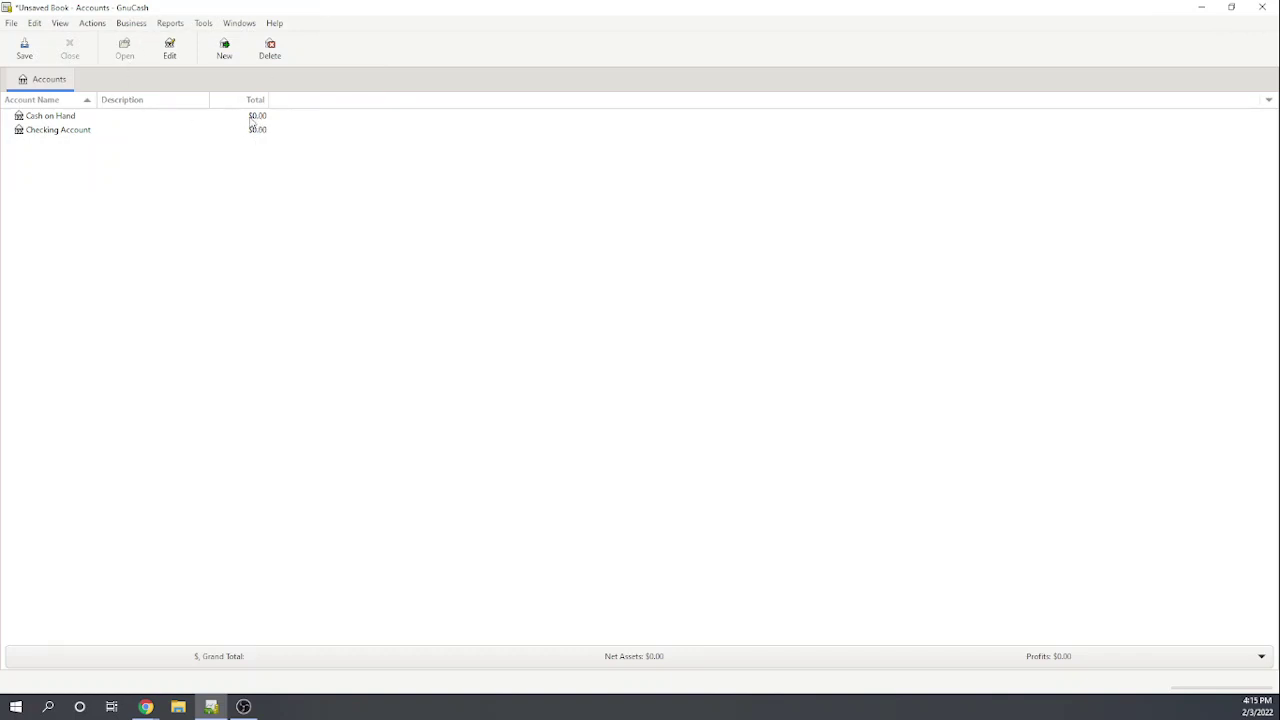
Give Cash on Hand a $1,000 opening balance dated 12/31/2021.
{"action": "double_click", "coordinate": [252, 122]}
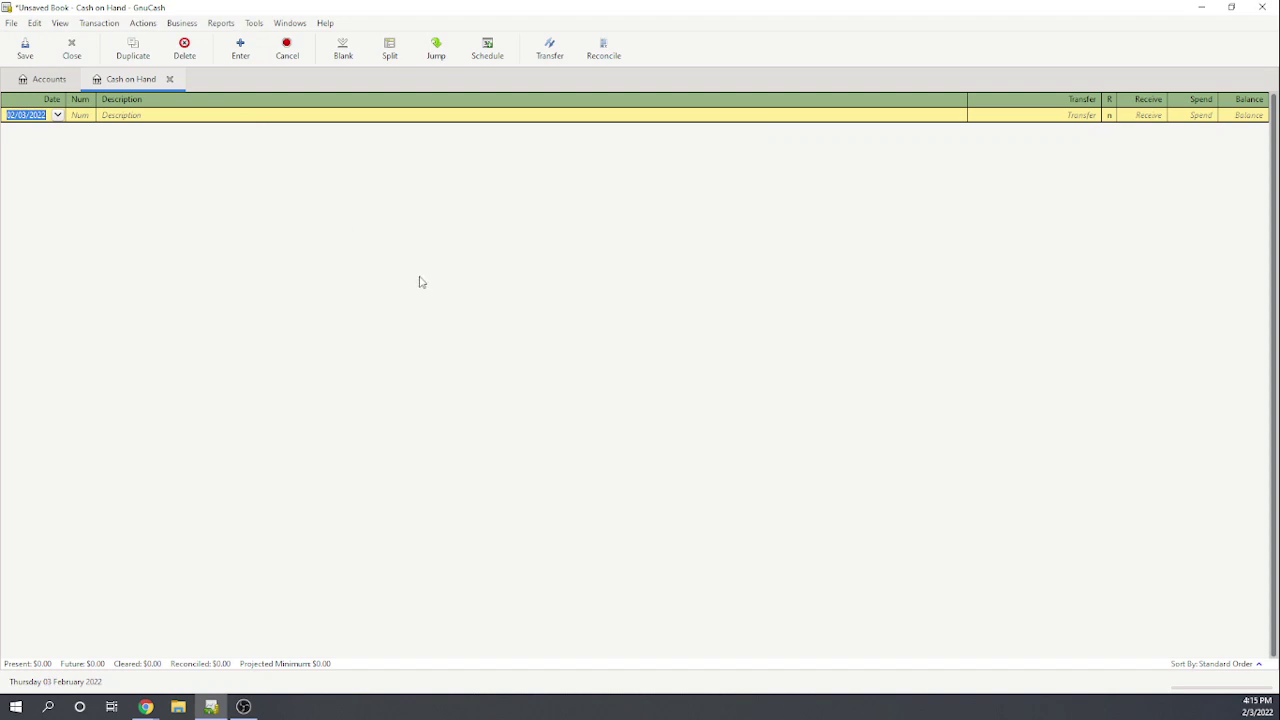
{"action": "left_click", "coordinate": [169, 79]}
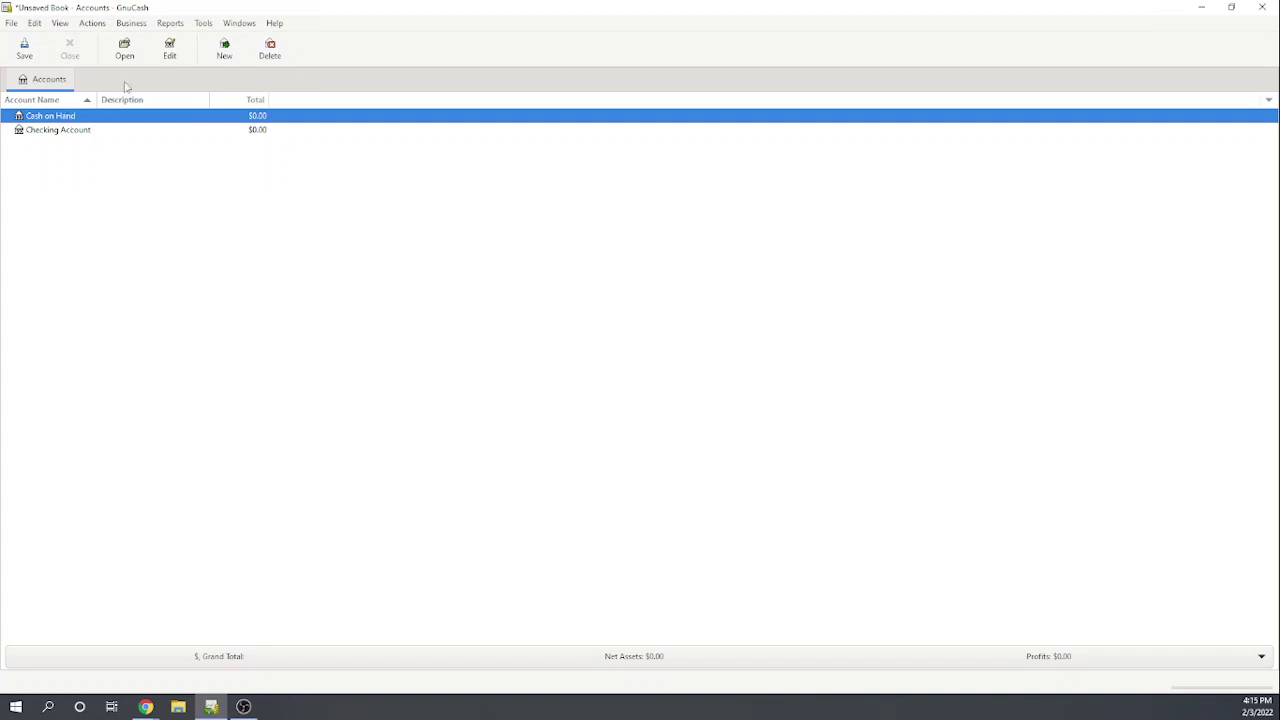
{"action": "left_click", "coordinate": [170, 50]}
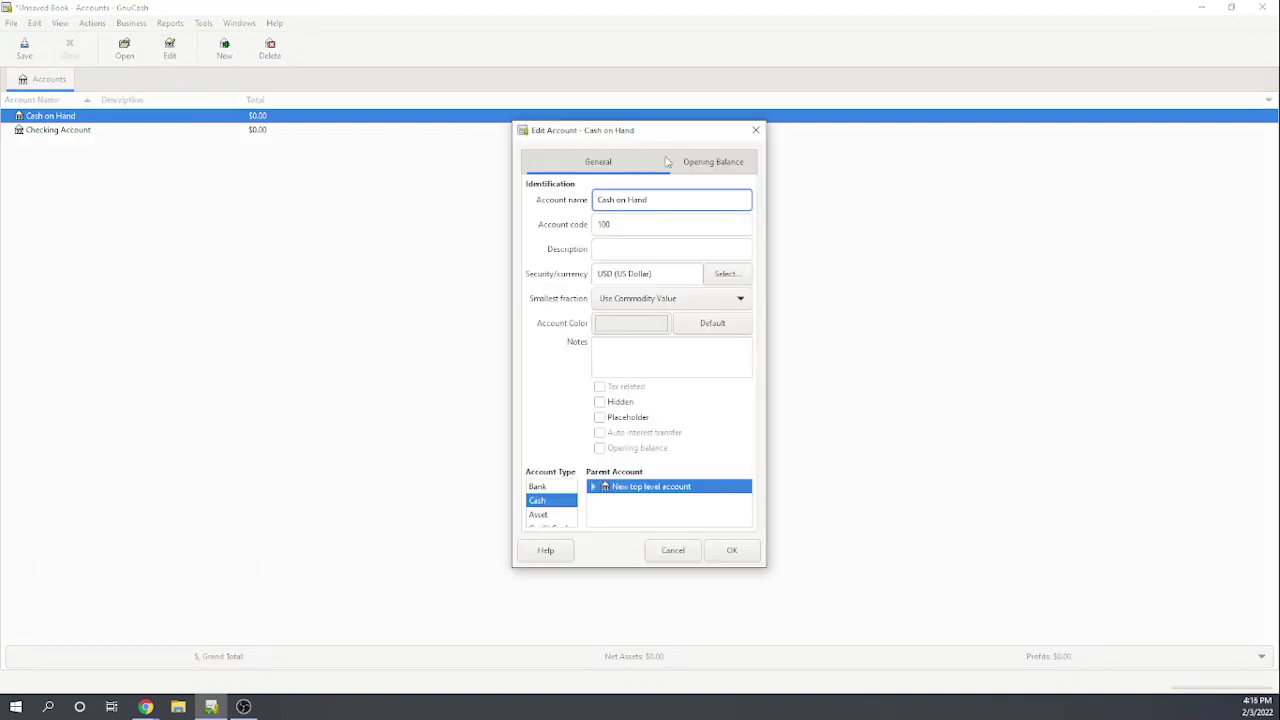
{"action": "left_click", "coordinate": [713, 165]}
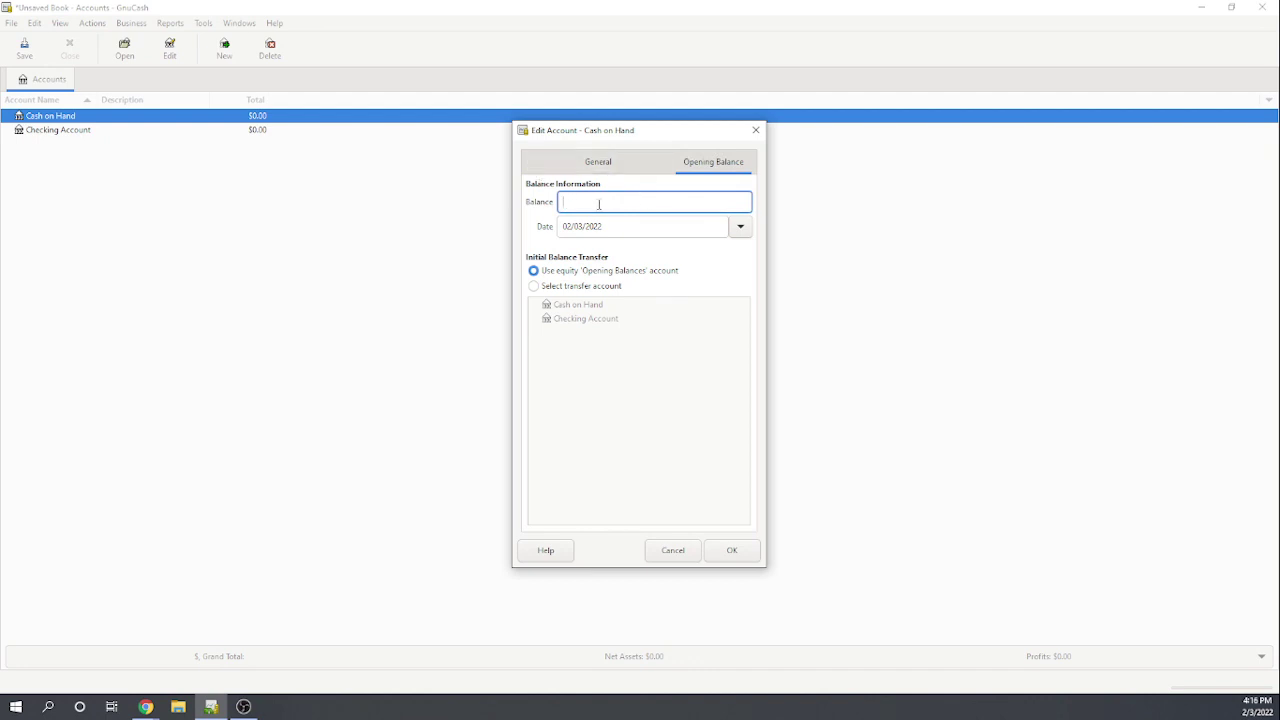
{"action": "type", "text": "1000"}
{"action": "left_click_drag", "start_coordinate": [632, 228], "coordinate": [571, 224]}
{"action": "type", "text": "12/31/"}
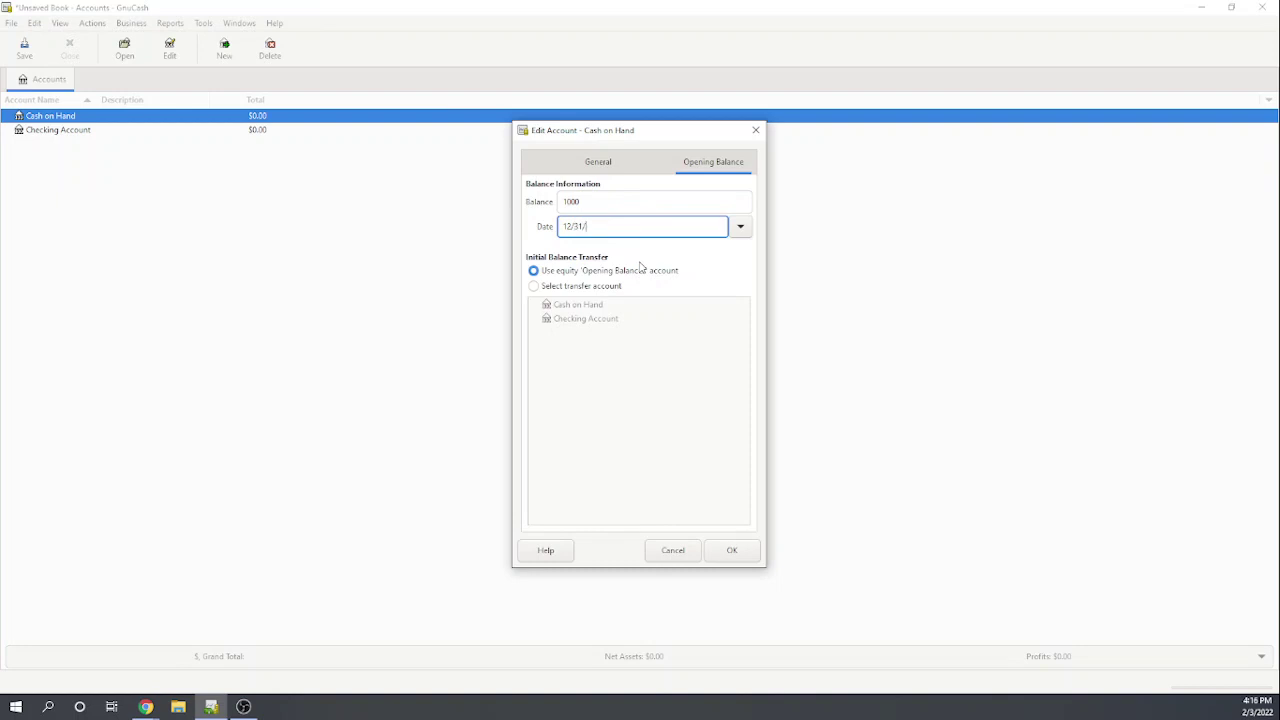
{"action": "type", "text": "2021"}
{"action": "left_click", "coordinate": [729, 556]}
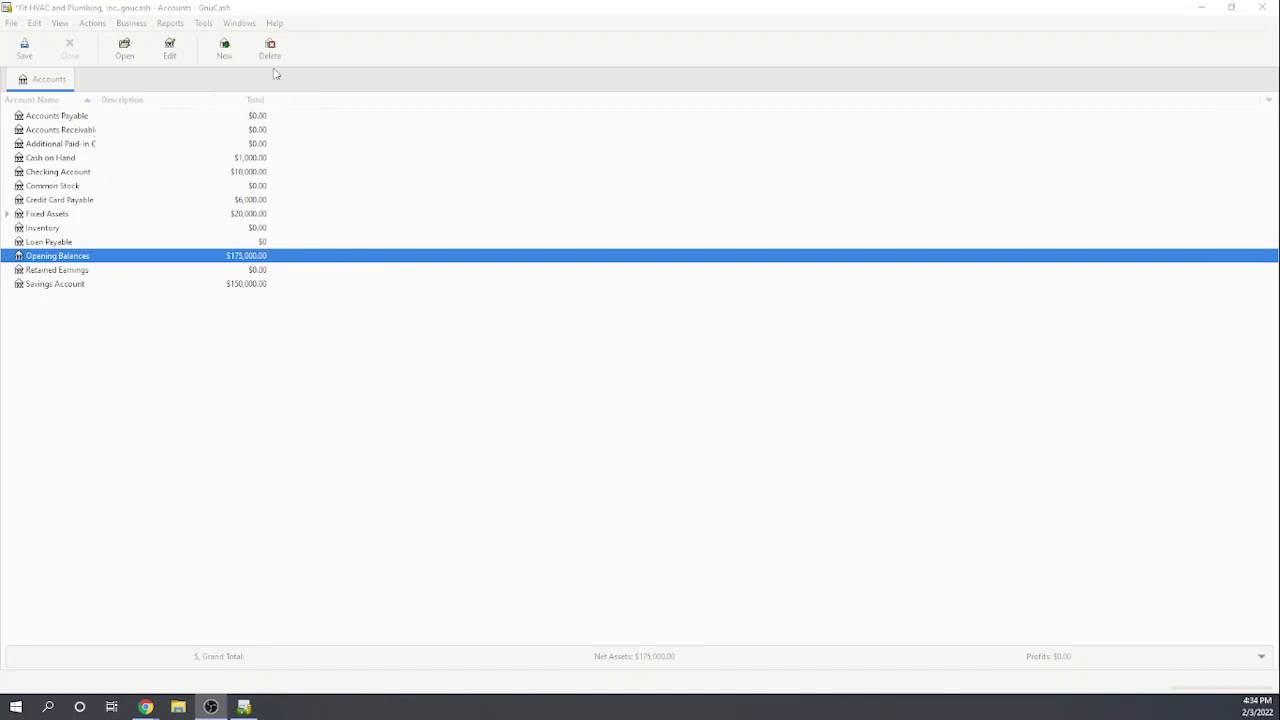
Save the book, then look at the File > Import menu without importing anything.
{"action": "left_click", "coordinate": [24, 50]}
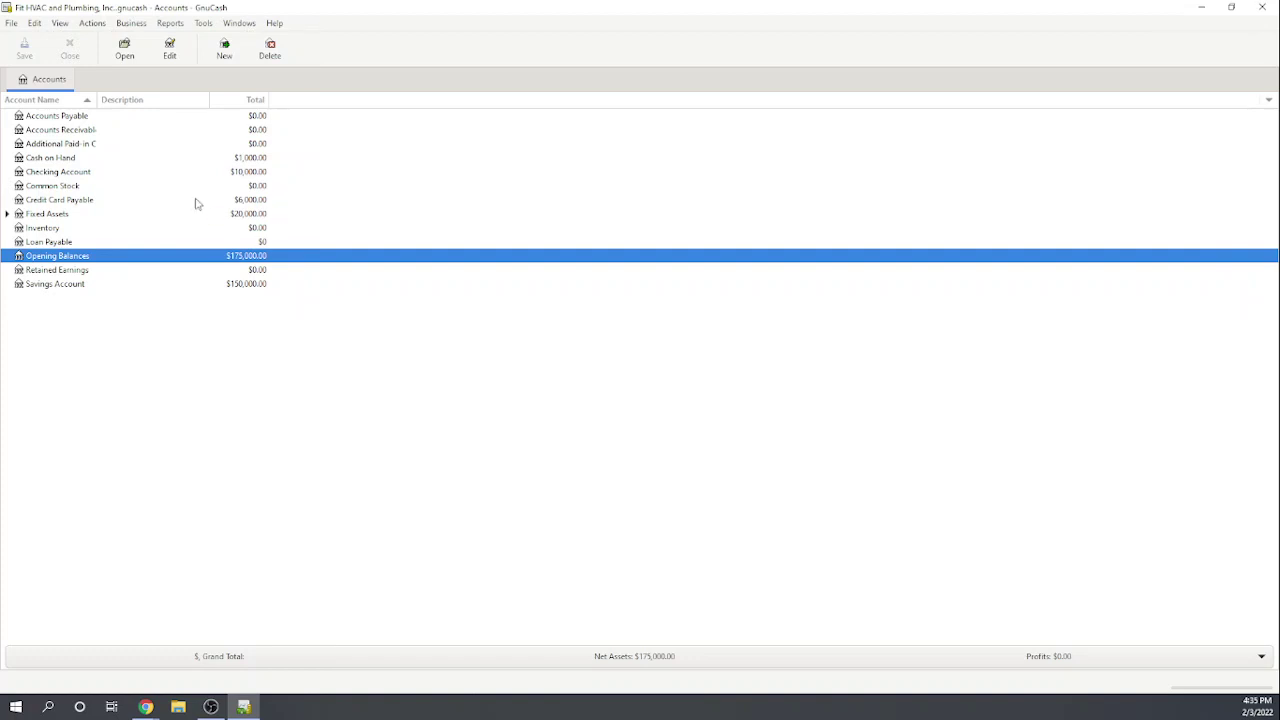
{"action": "left_click", "coordinate": [11, 24]}
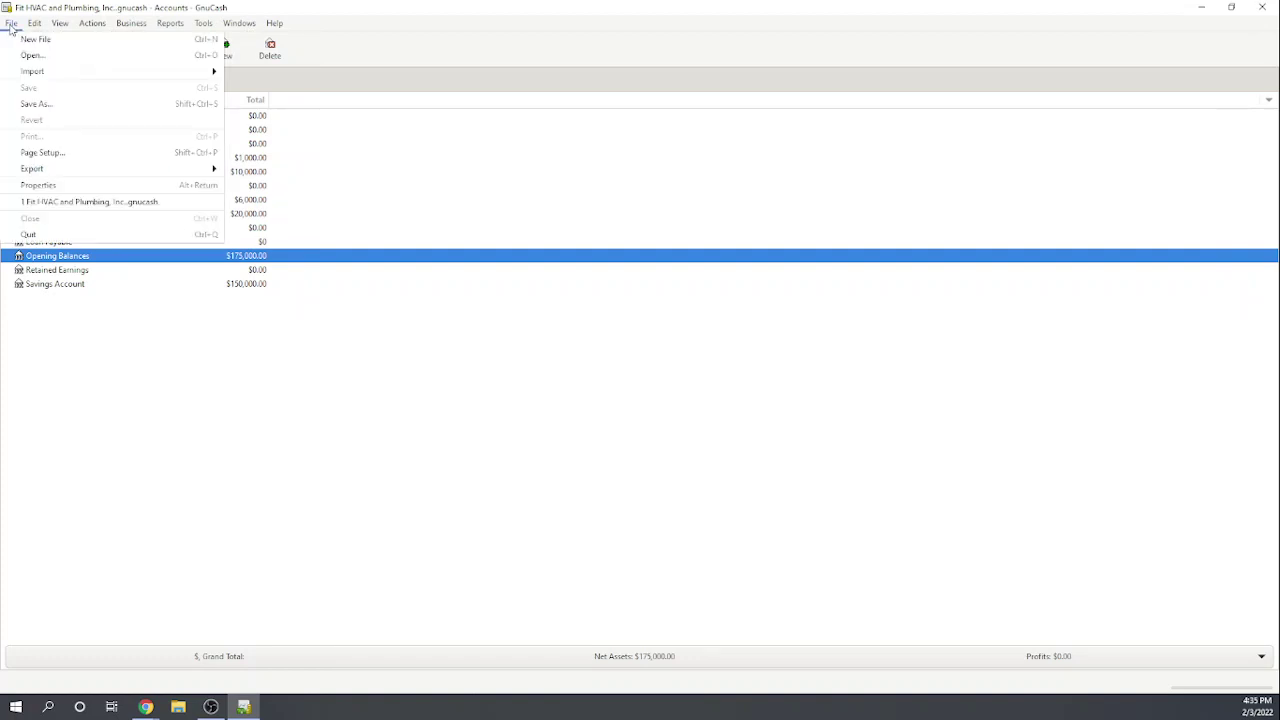
{"action": "mouse_move", "coordinate": [29, 71]}
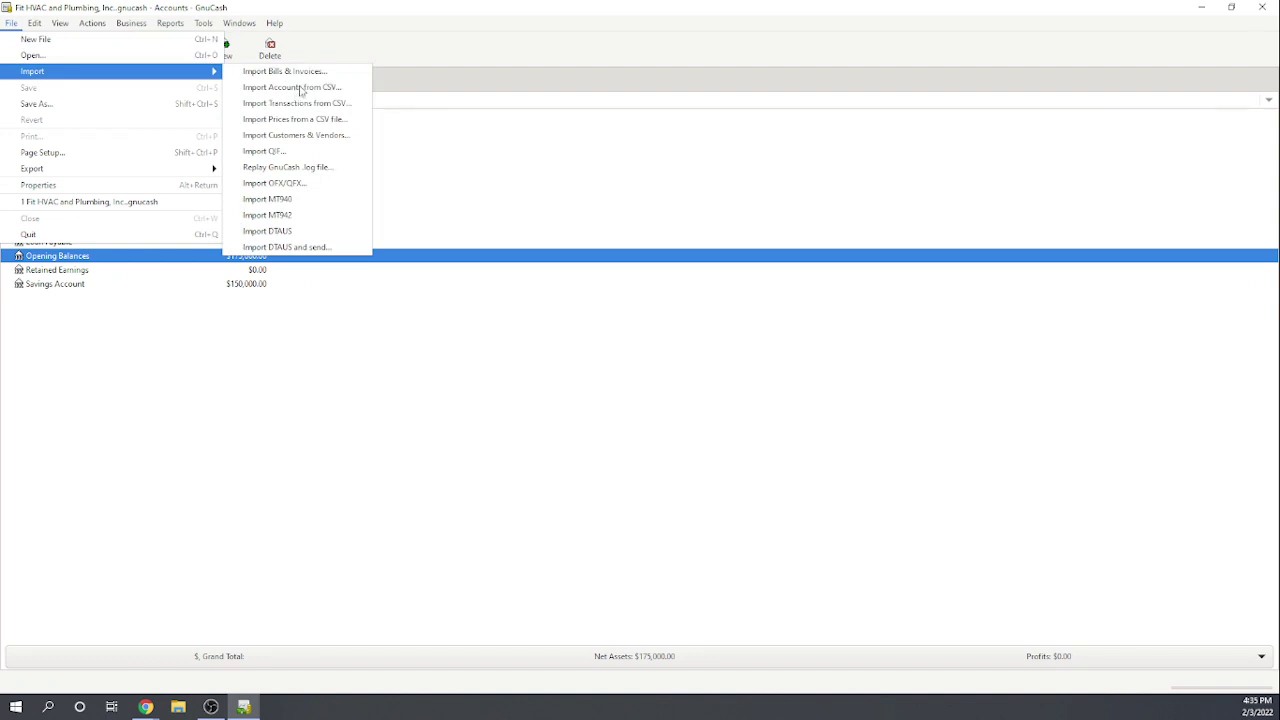
{"action": "left_click", "coordinate": [357, 54]}
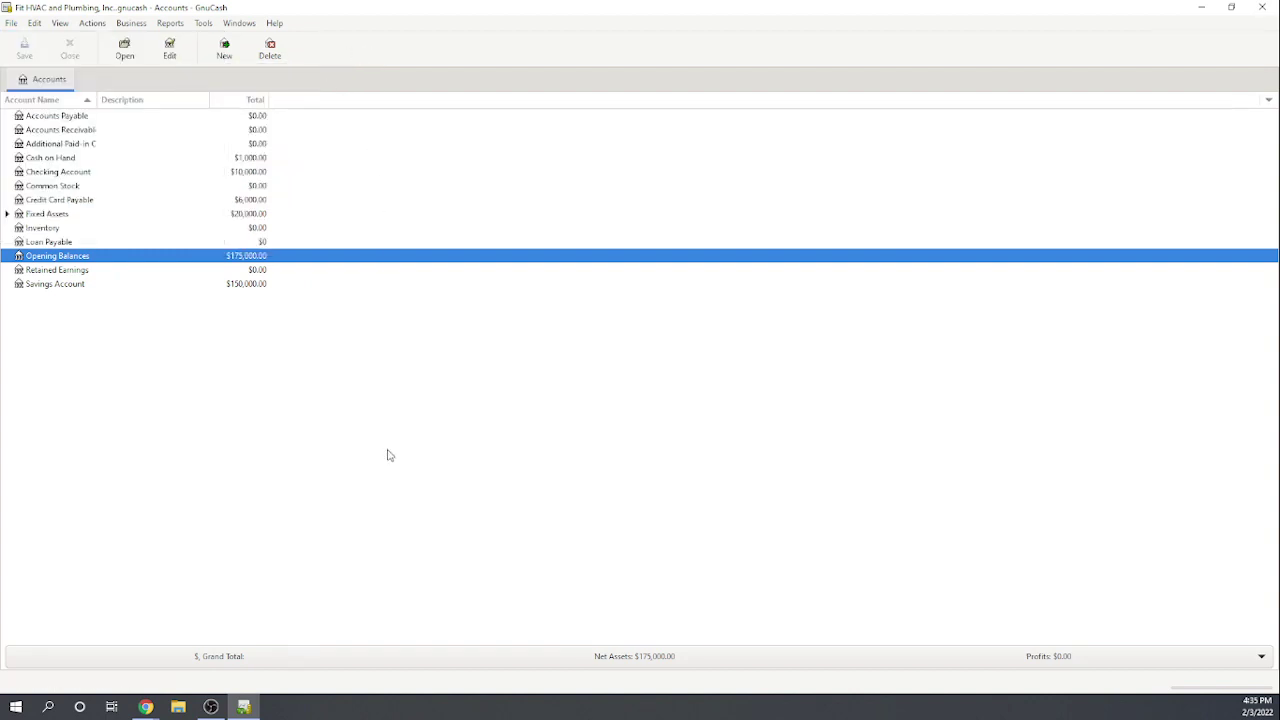
Browse the Reports menu toward the Assets & Liabilities reports.
{"action": "left_click", "coordinate": [172, 23]}
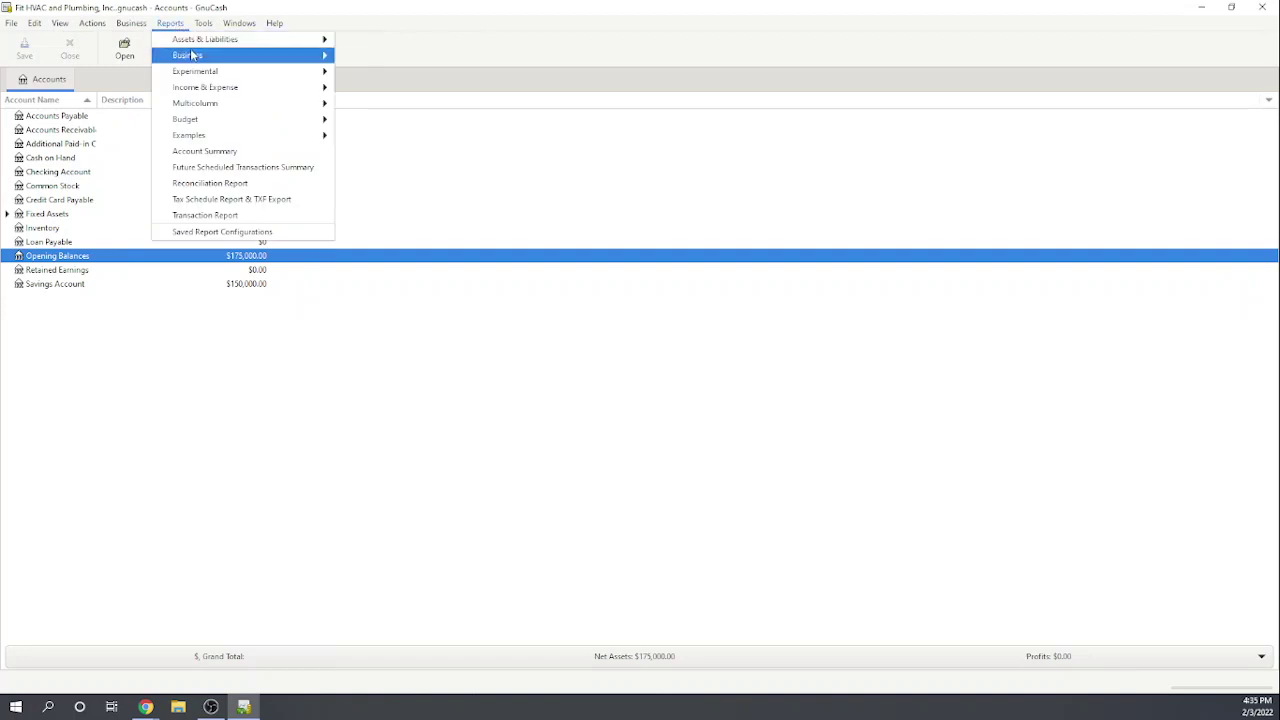
{"action": "mouse_move", "coordinate": [193, 59]}
{"action": "mouse_move", "coordinate": [232, 40]}
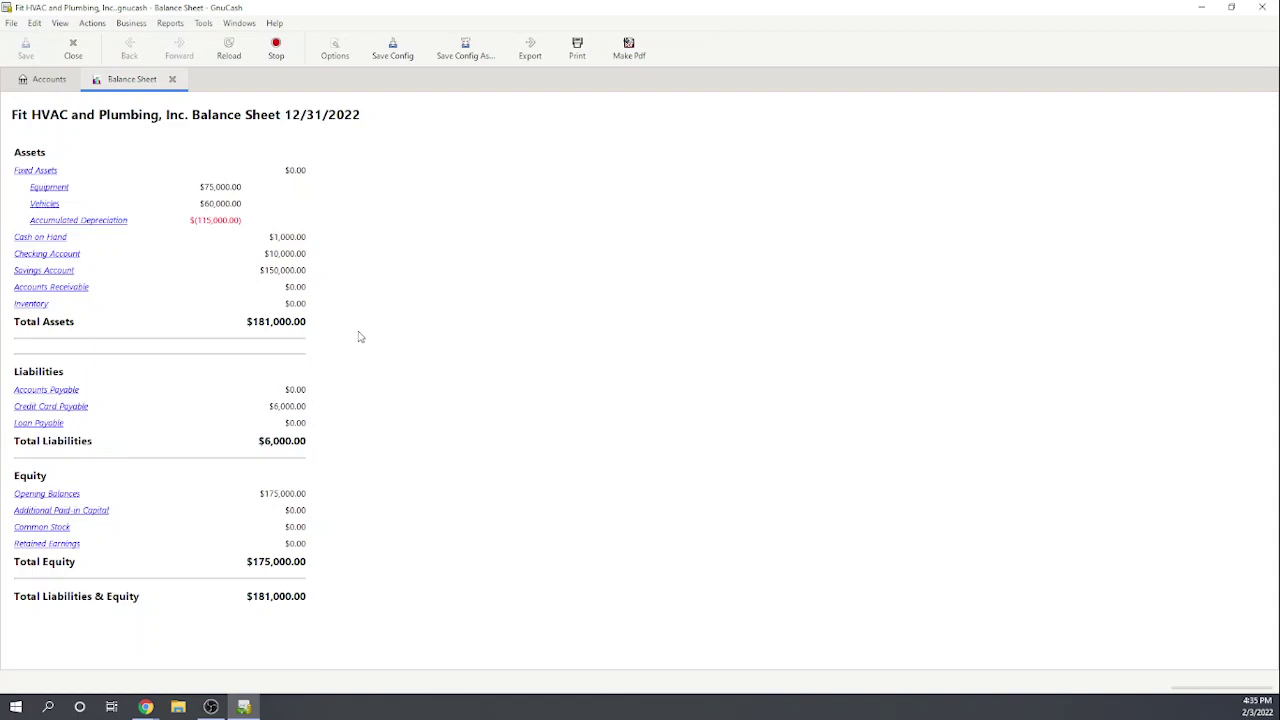
{"action": "scroll", "coordinate": [361, 337], "scroll_direction": "down", "scroll_amount": 1}
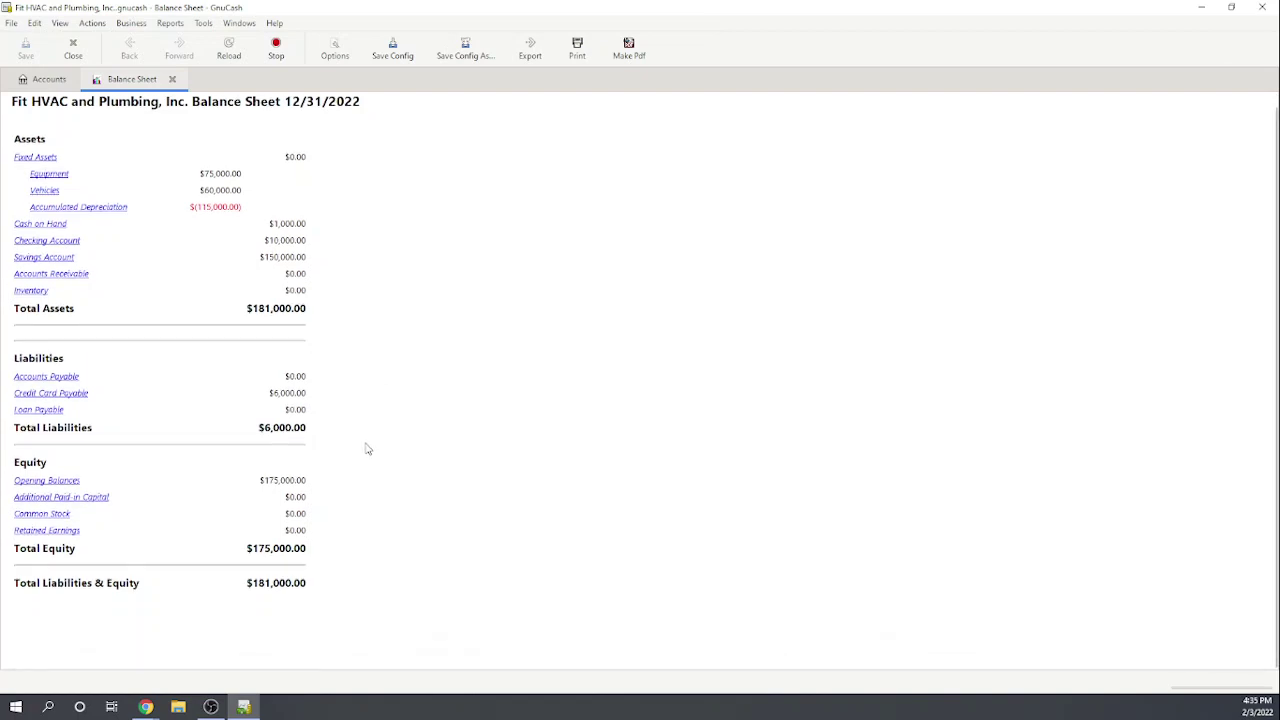